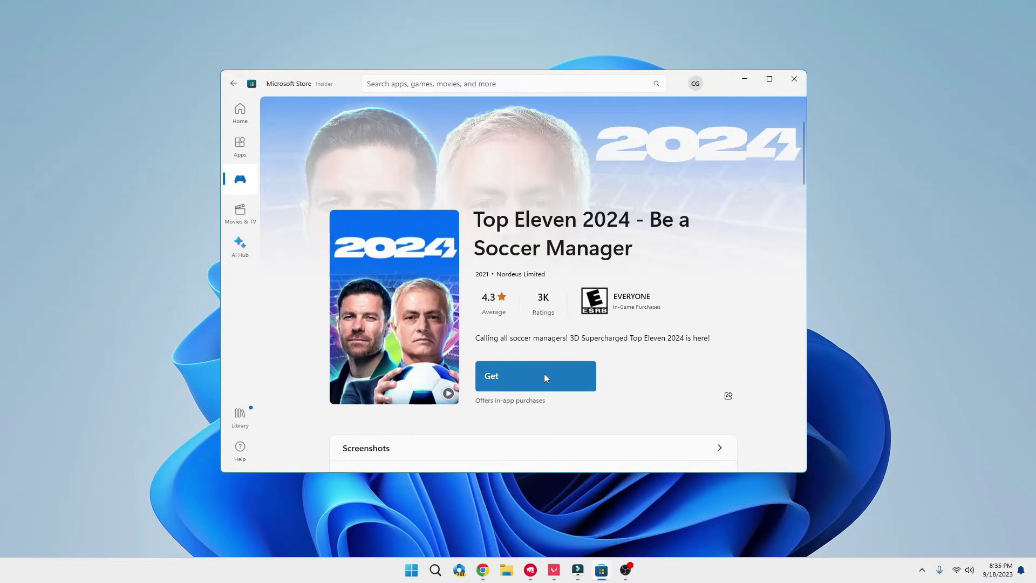
# Start downloading Top Eleven 2024 from its Microsoft Store product page
pyautogui.click(544, 373)
pyautogui.scroll(-1, 793, 309)
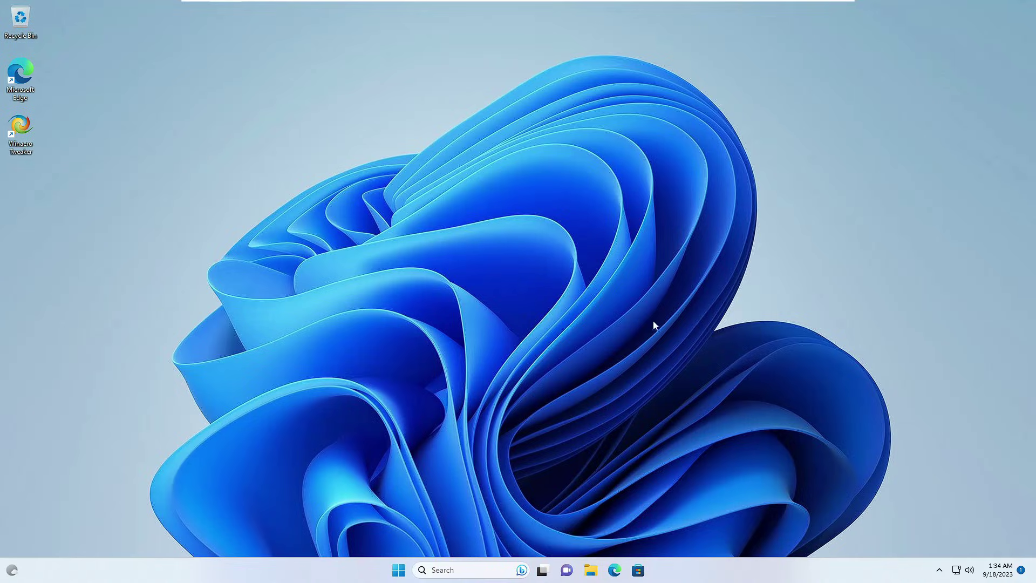
pyautogui.click(591, 571)
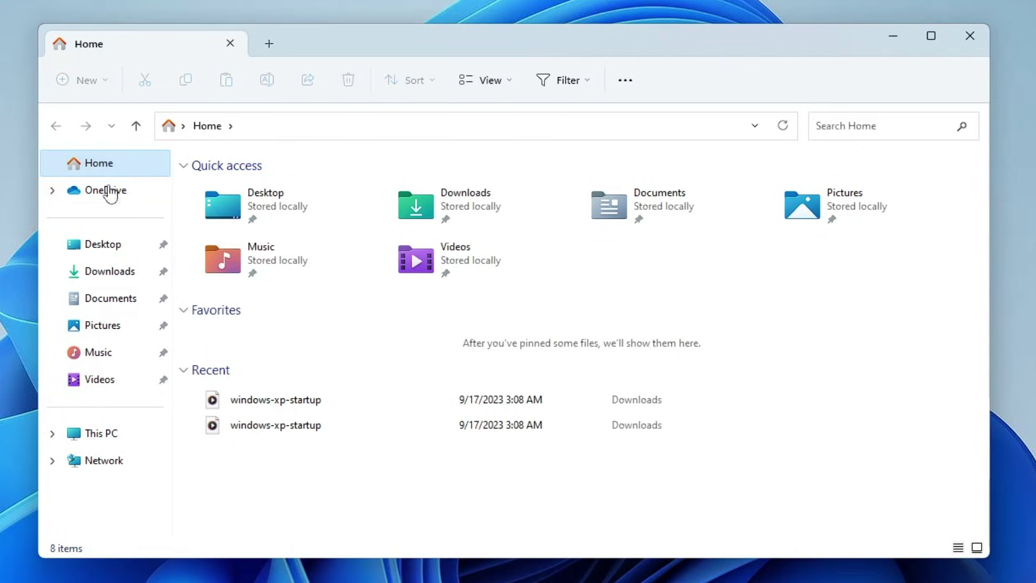
pyautogui.click(108, 435)
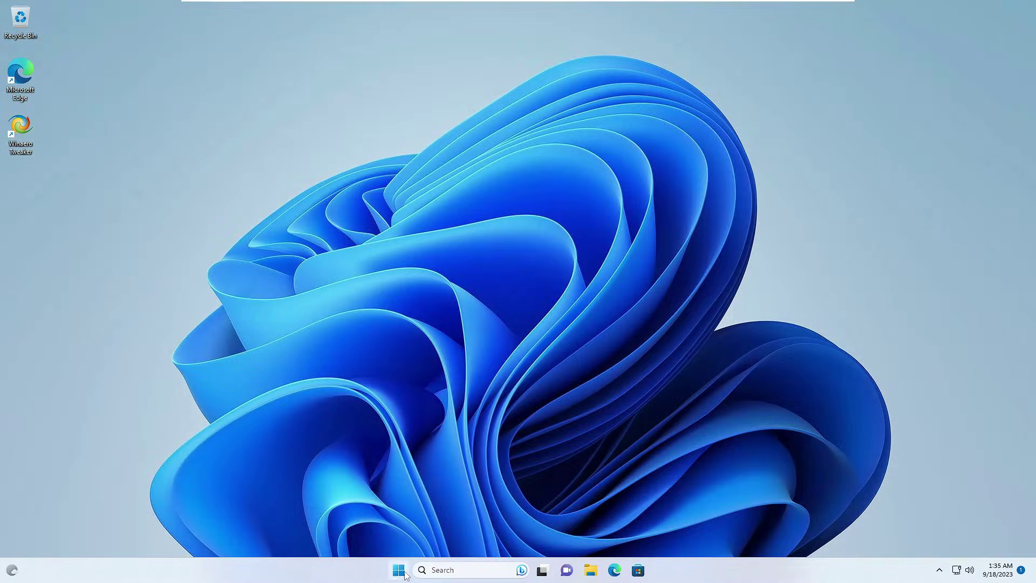
# Go to Settings > System > Storage and show the C: drive's Temporary files list
pyautogui.rightClick(399, 570)
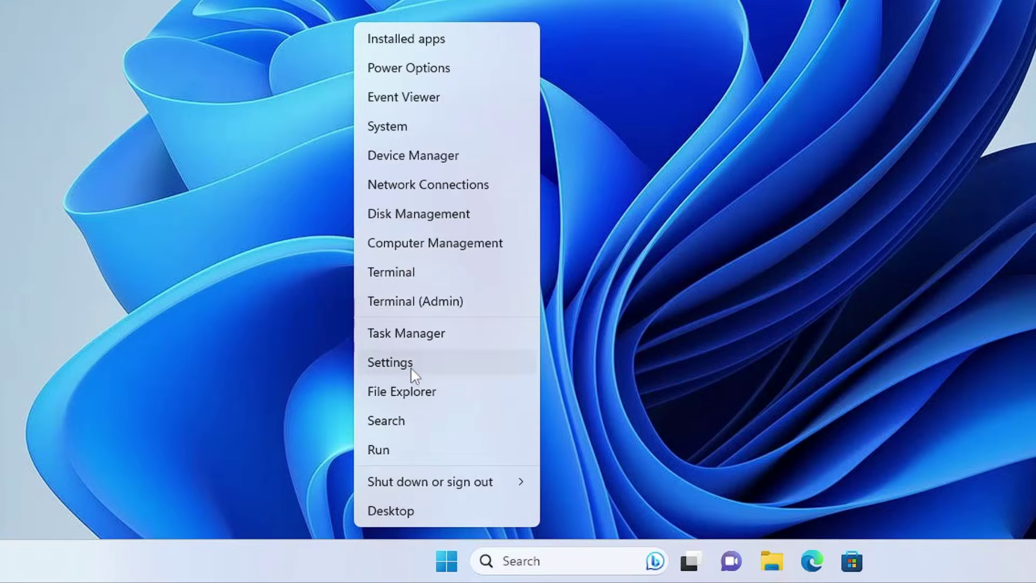
pyautogui.click(411, 365)
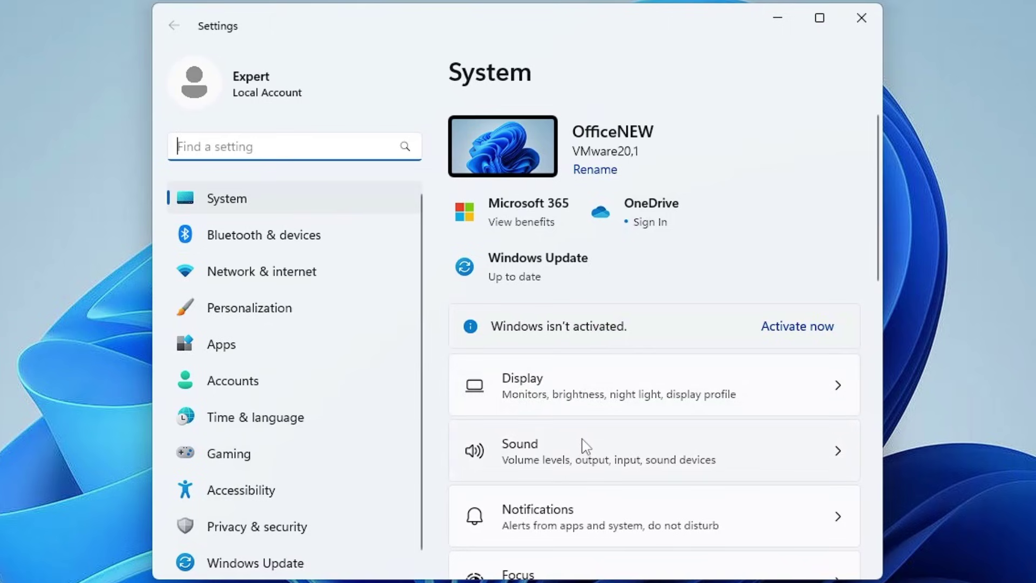
pyautogui.scroll(-4, 580, 446)
pyautogui.scroll(-1, 582, 446)
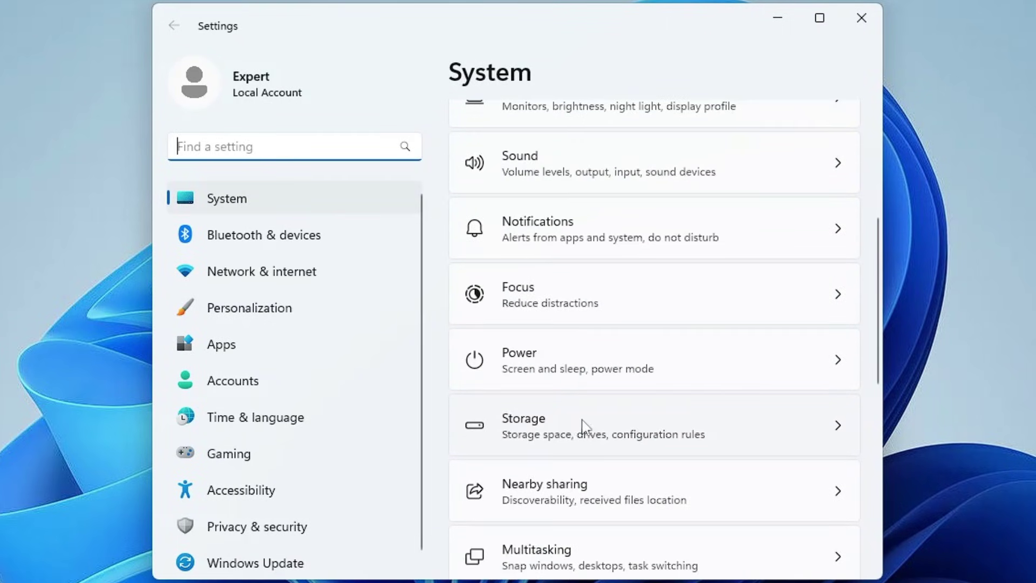
pyautogui.click(583, 429)
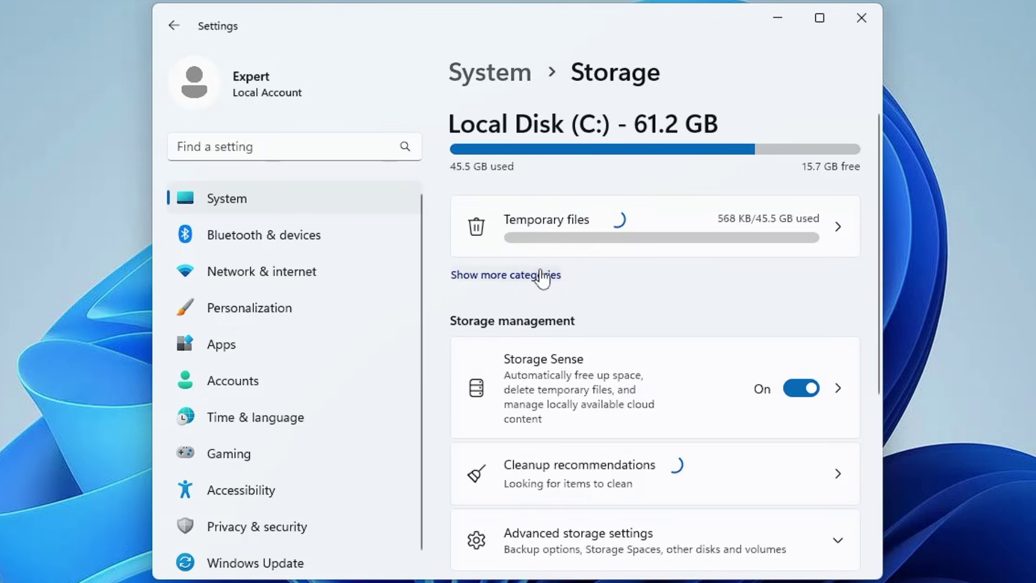
pyautogui.click(573, 245)
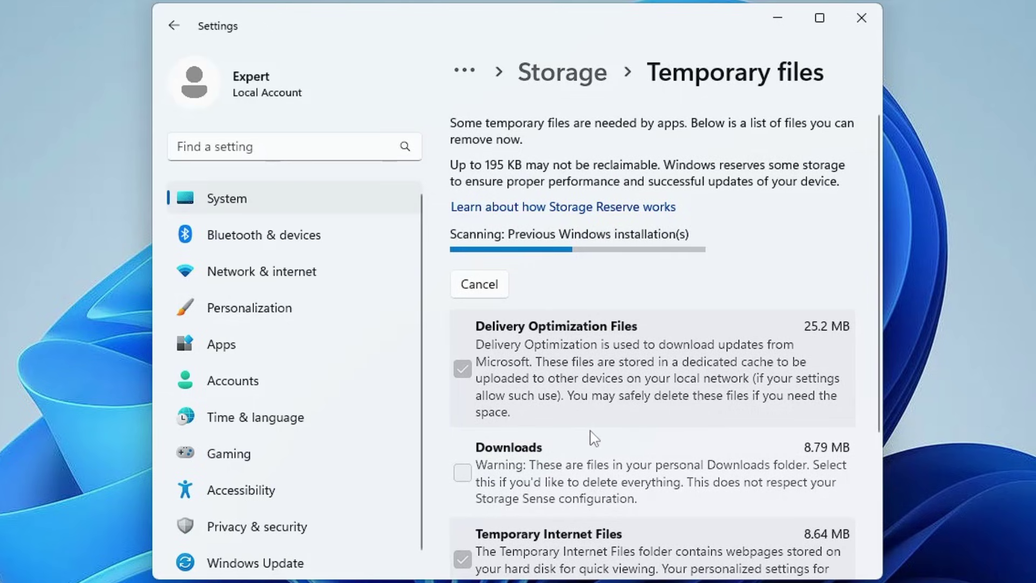
pyautogui.scroll(-2, 591, 432)
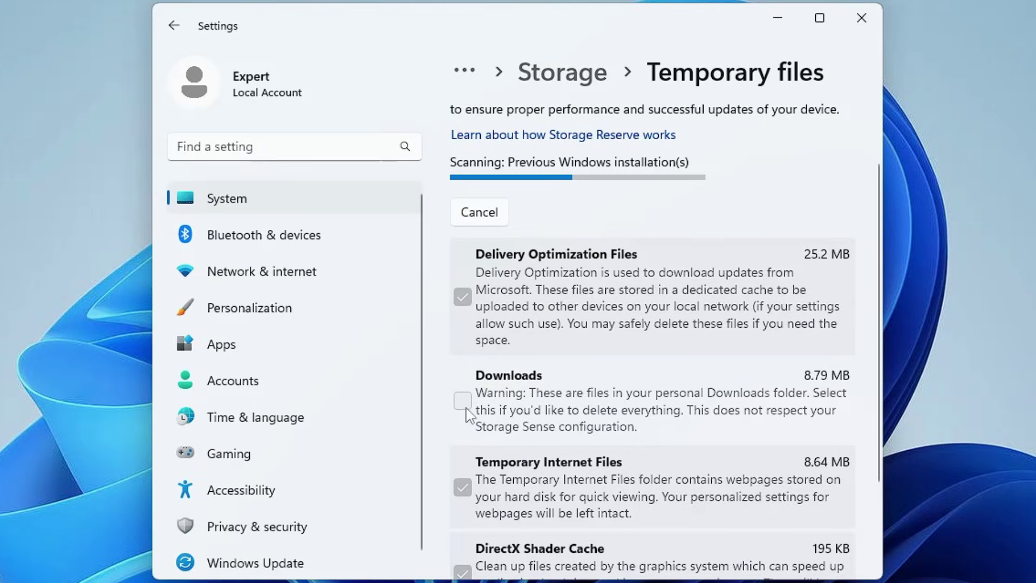
pyautogui.scroll(-2, 472, 416)
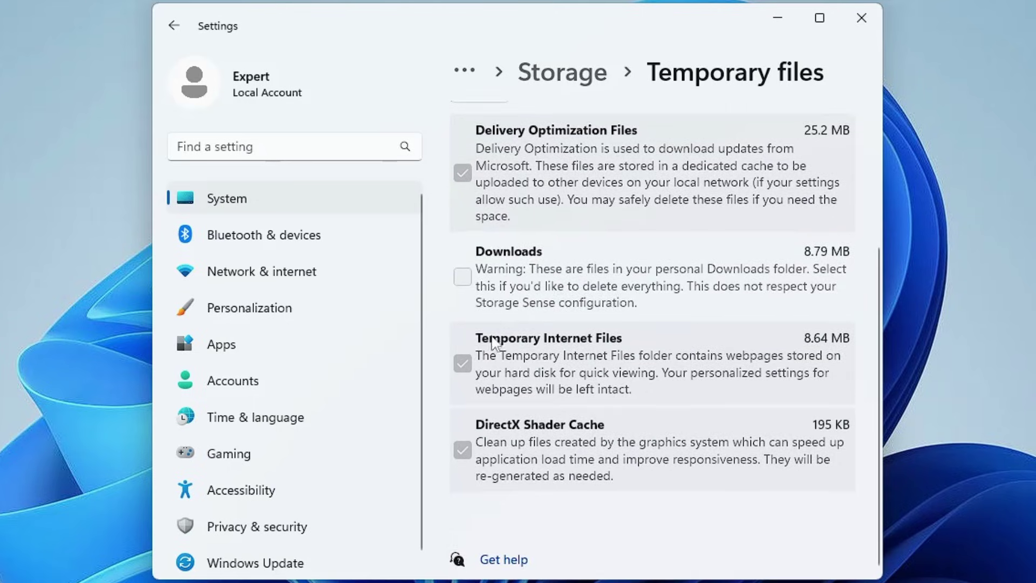
pyautogui.scroll(3, 499, 426)
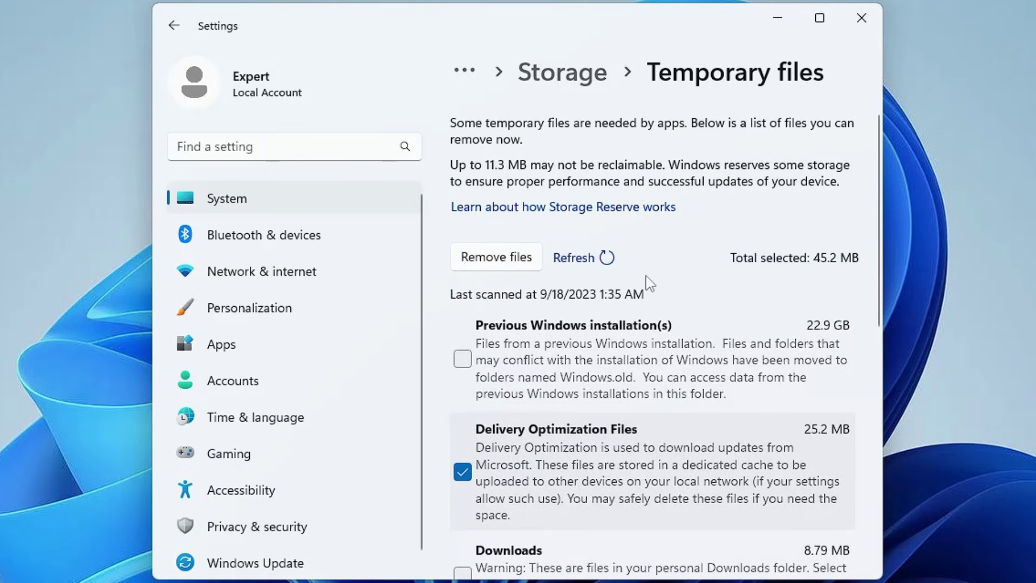
# Close Settings and launch Command Prompt as administrator from search, approving the UAC prompt
pyautogui.click(862, 19)
pyautogui.click(447, 570)
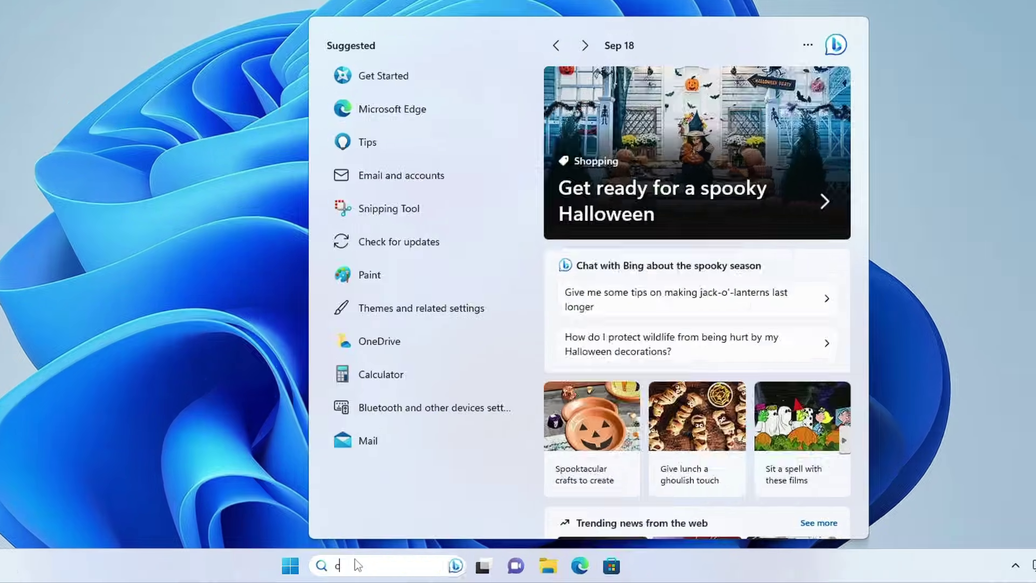
pyautogui.write('cmd')
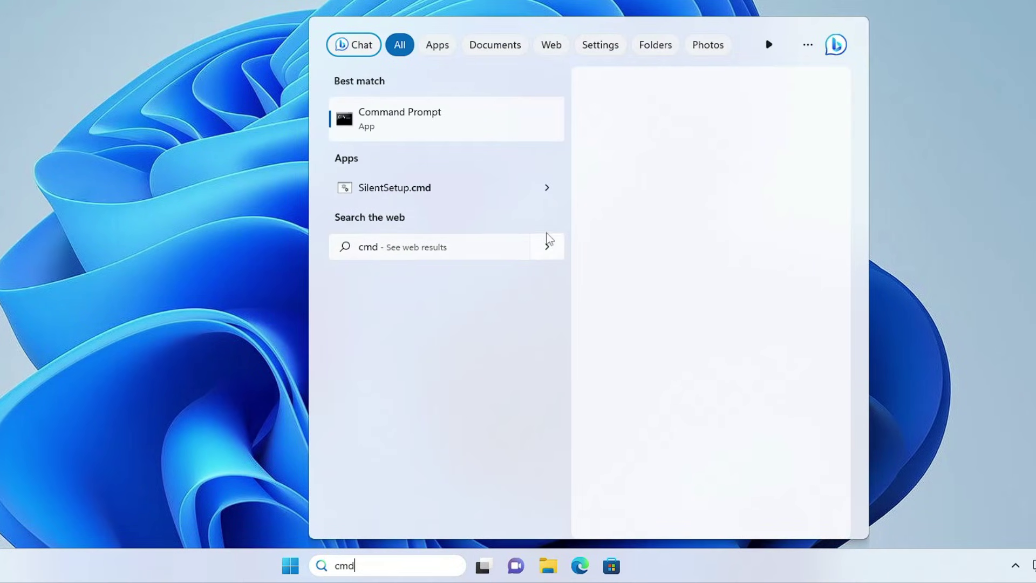
pyautogui.rightClick(435, 115)
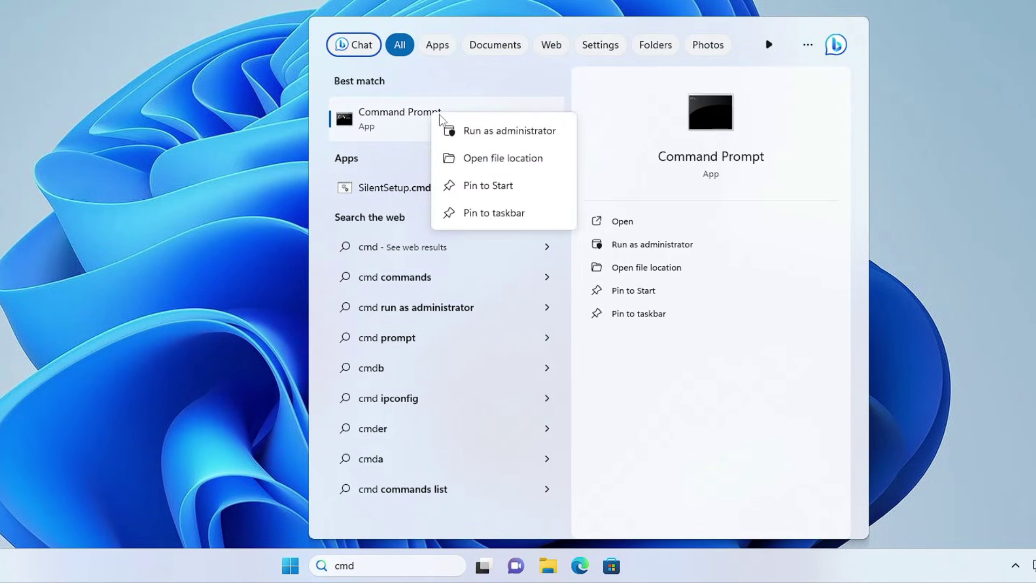
pyautogui.click(480, 134)
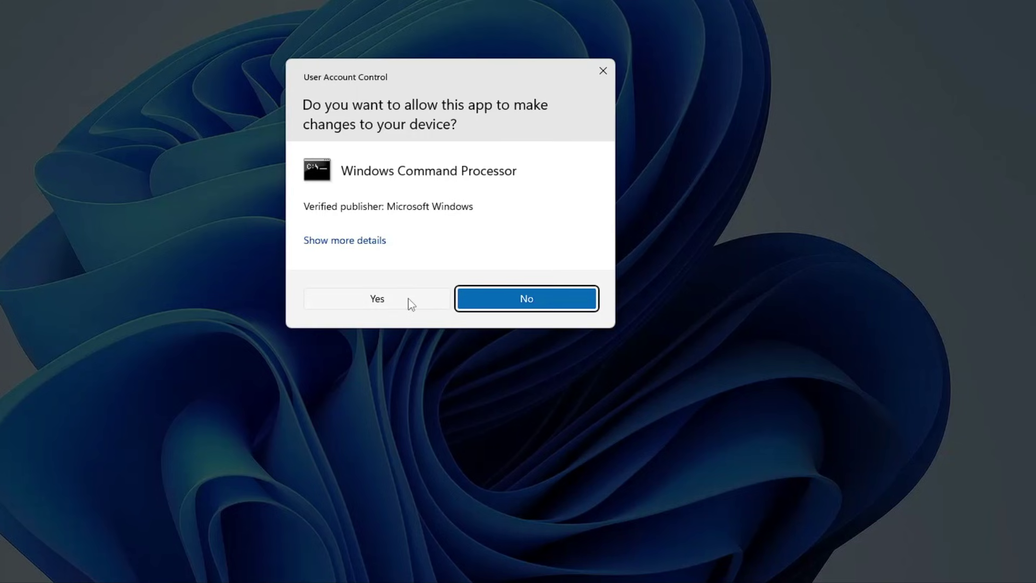
pyautogui.click(407, 298)
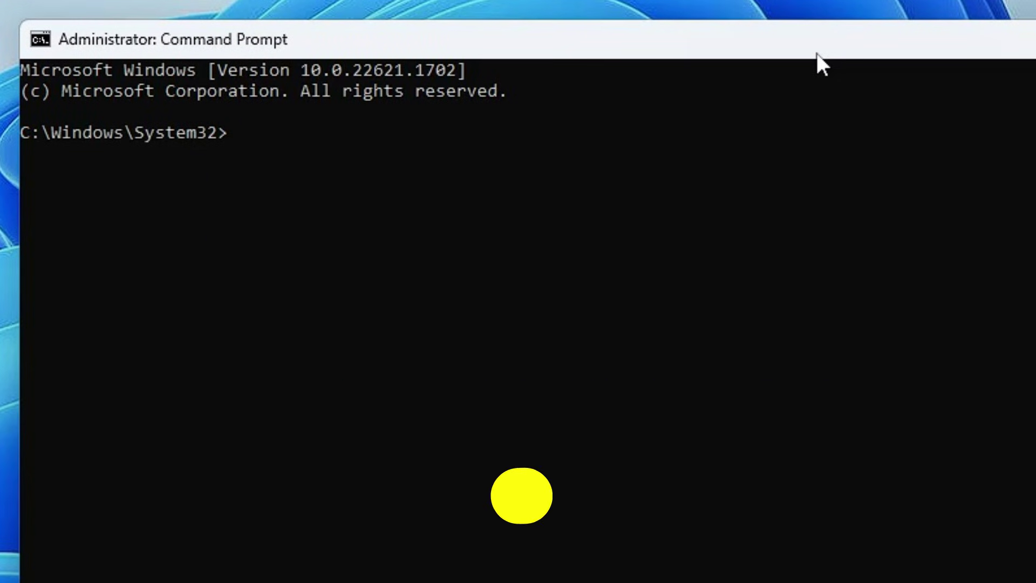
# Run wsreset.exe, confirm the reopened Store loads the WhatsApp page, then close the Store
pyautogui.write('wsreset.exe')
pyautogui.press('Return')
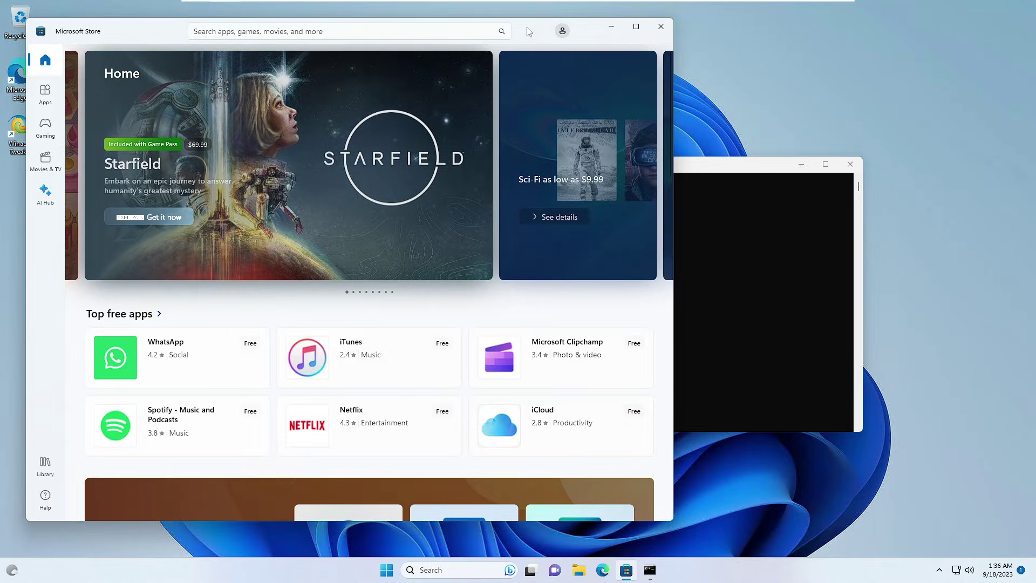
pyautogui.moveTo(529, 31); pyautogui.dragTo(704, 39)
pyautogui.click(360, 380)
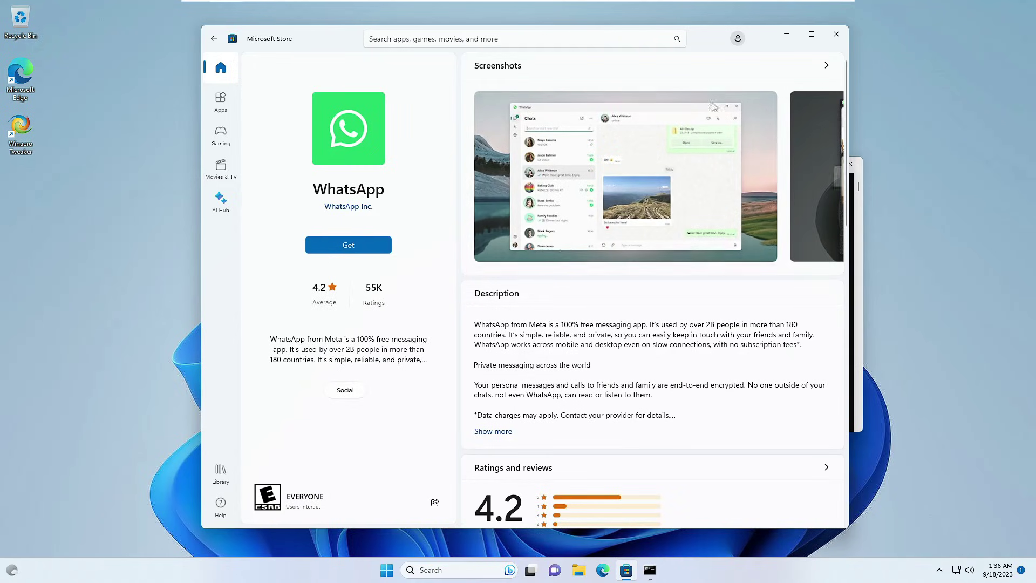
pyautogui.click(836, 36)
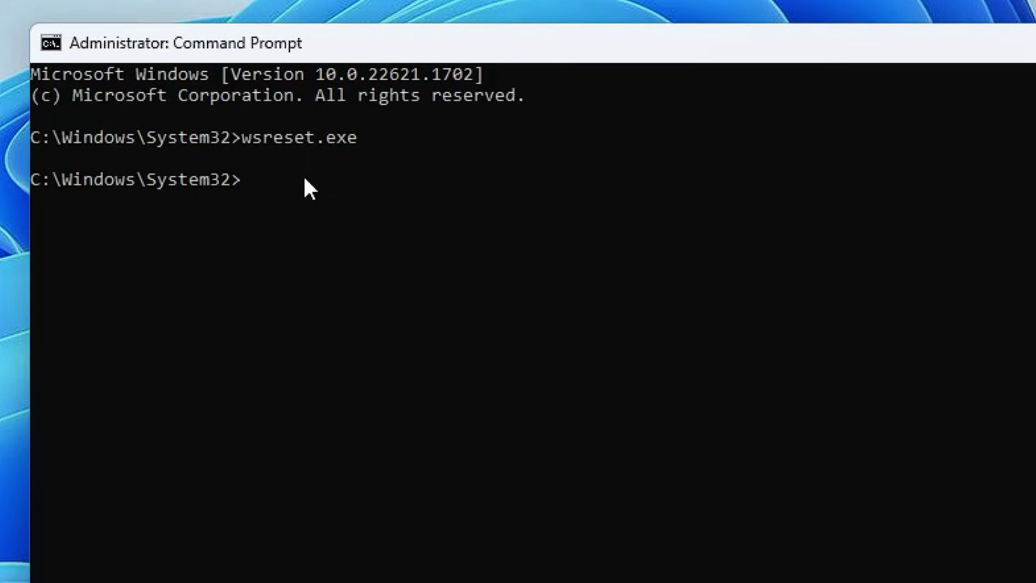
# Run sfc /scannow in the elevated Command Prompt
pyautogui.write('sfc')
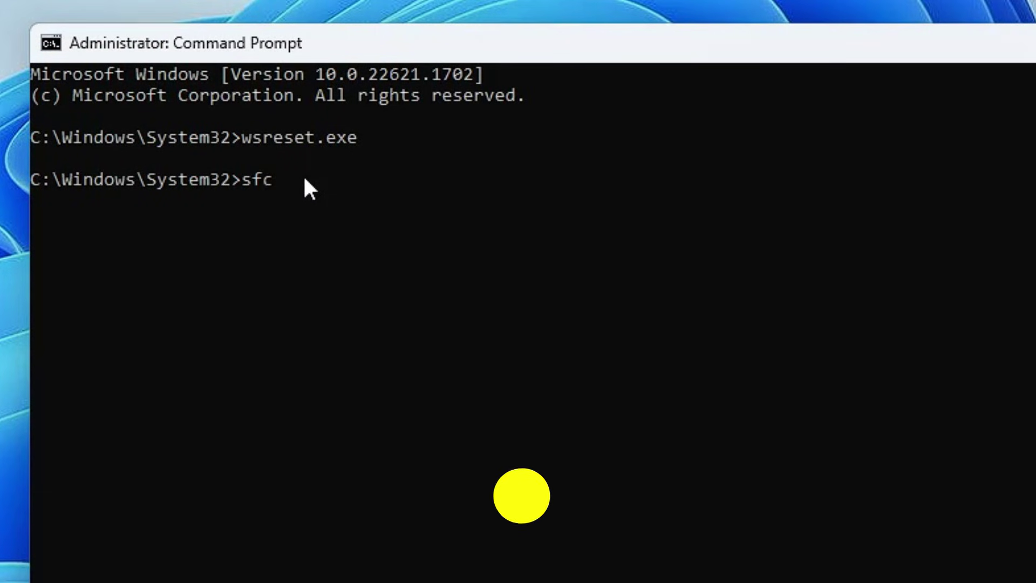
pyautogui.write(' /scannow')
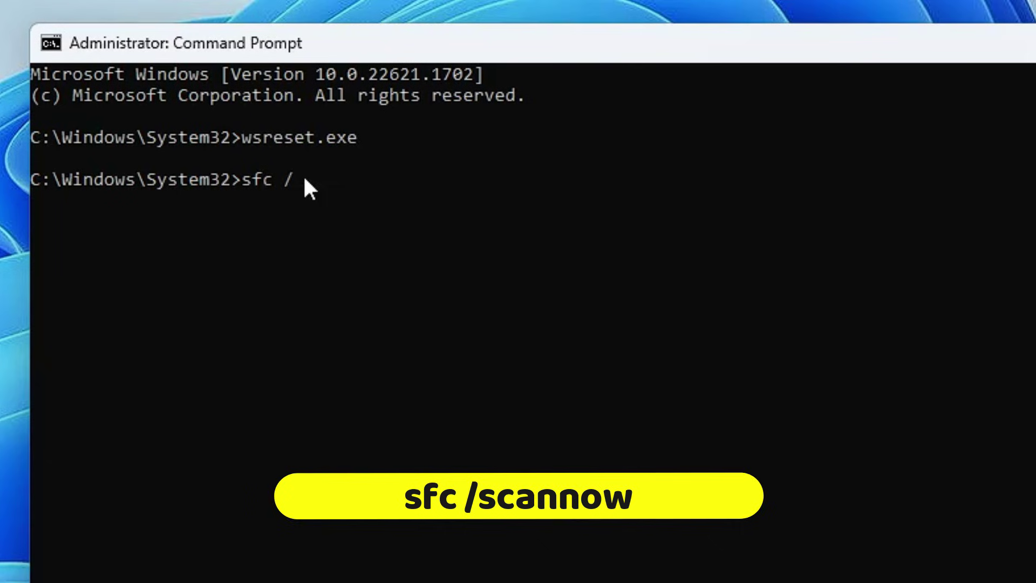
pyautogui.press('Return')
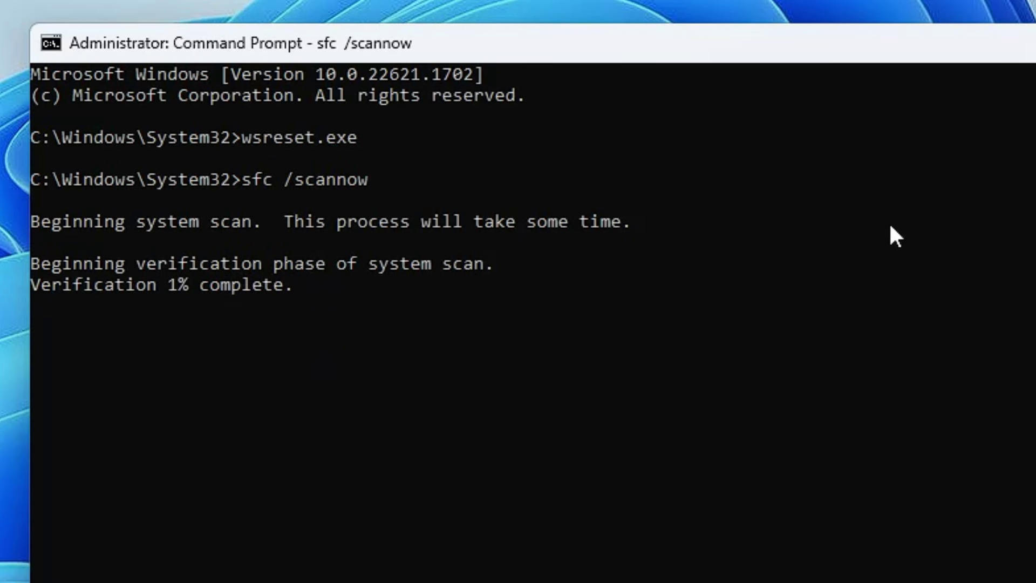
# Open the Services console from search and locate the Windows Update service
pyautogui.press('super+s')
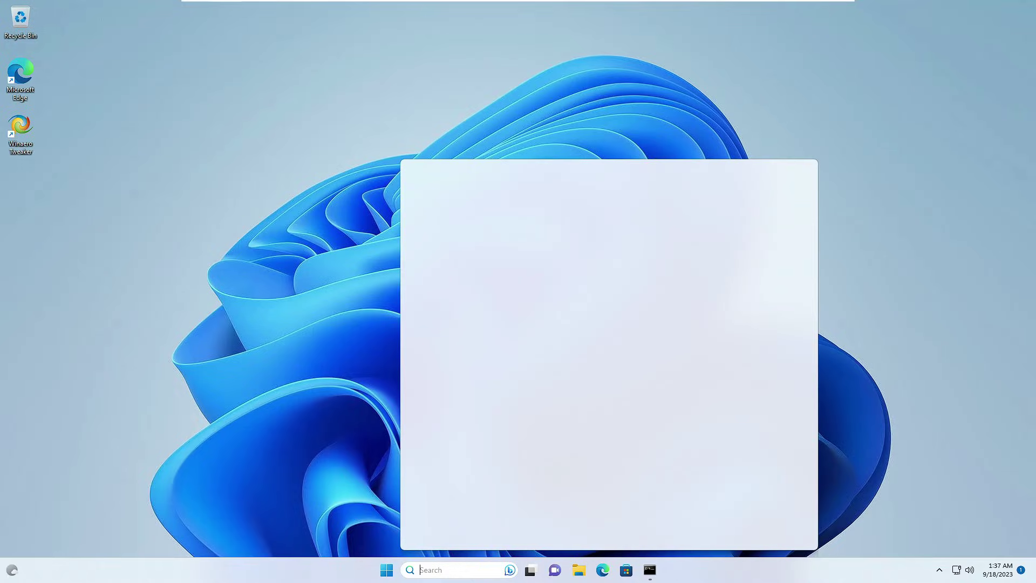
pyautogui.write('ser')
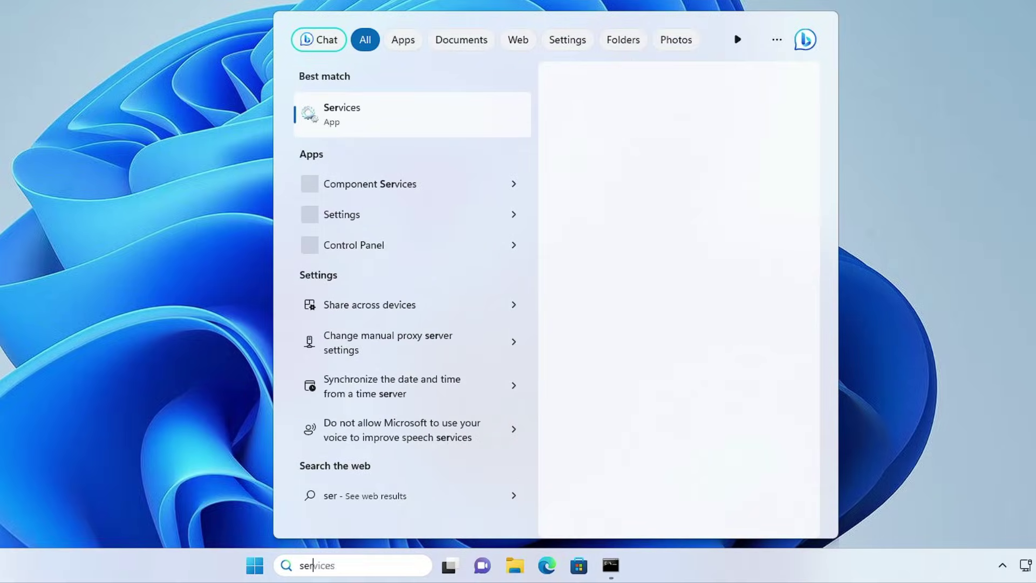
pyautogui.write('vices')
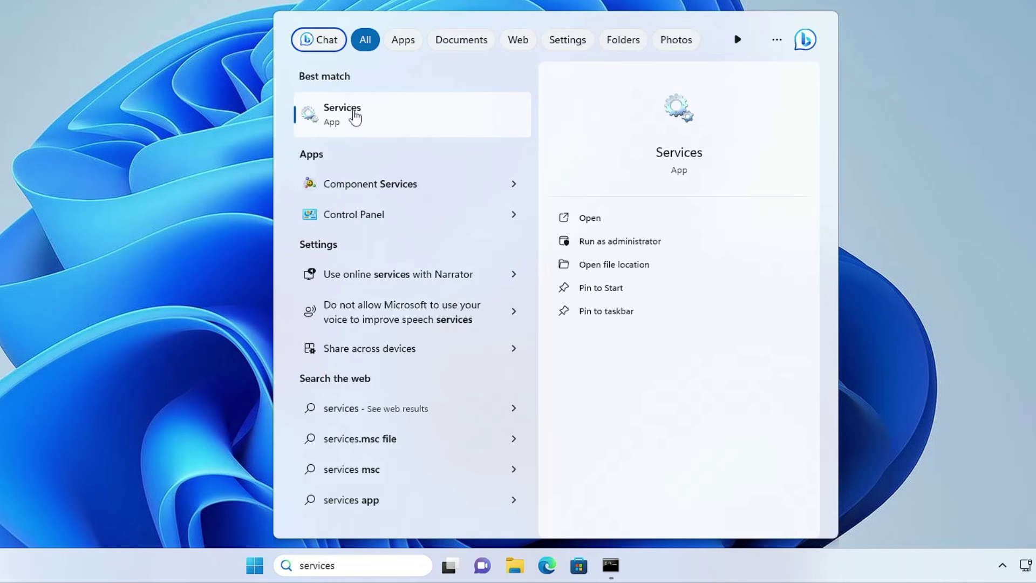
pyautogui.click(374, 119)
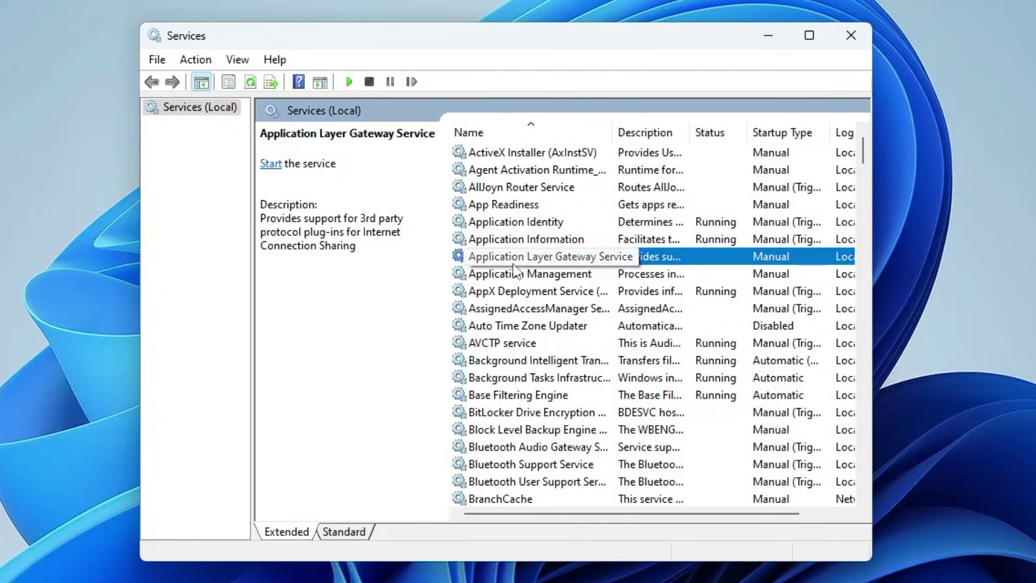
pyautogui.click(503, 314)
pyautogui.click(529, 274)
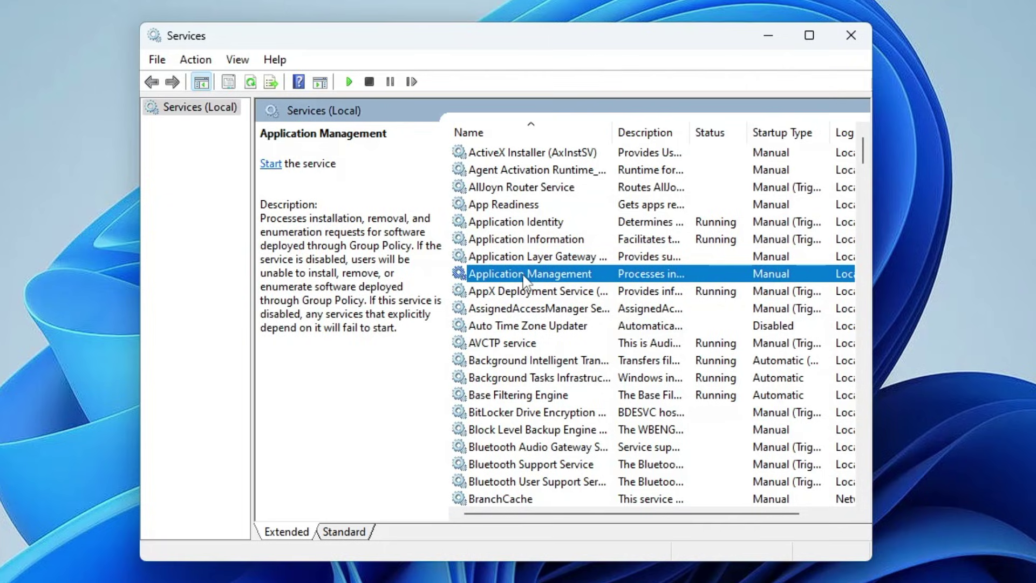
pyautogui.click(524, 258)
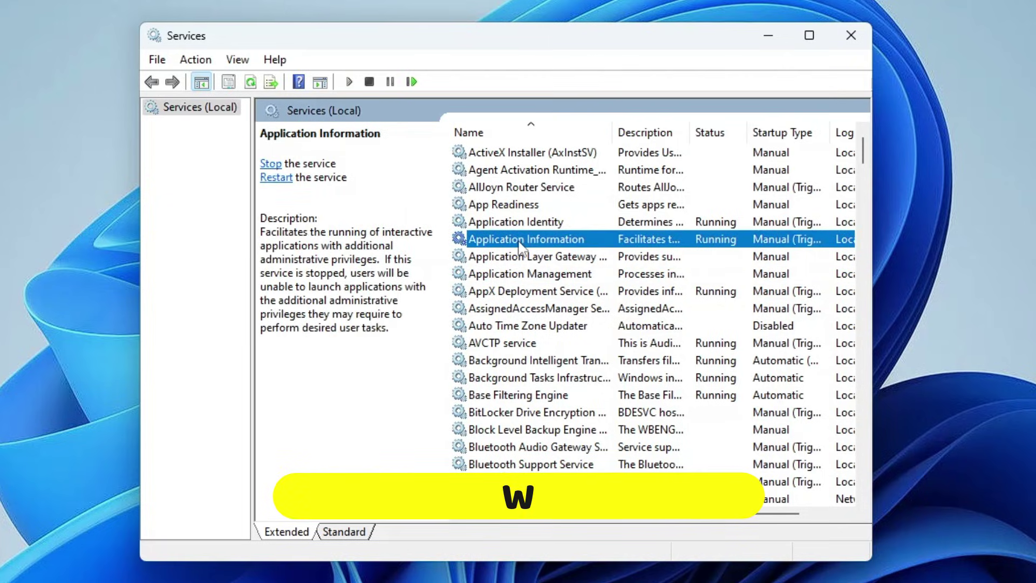
pyautogui.press('w')
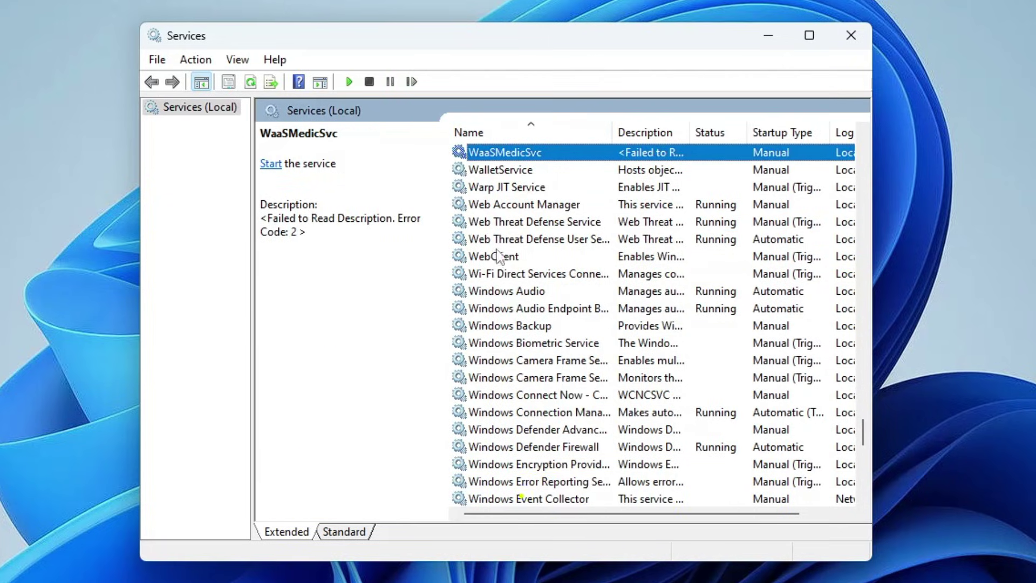
pyautogui.scroll(-2, 505, 273)
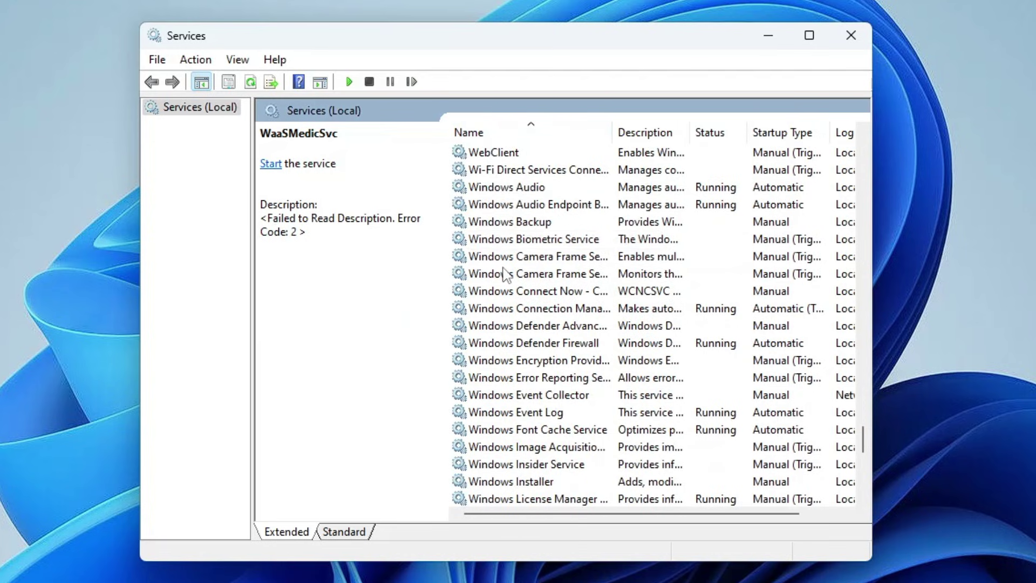
pyautogui.scroll(-3, 506, 272)
pyautogui.scroll(-2, 505, 278)
pyautogui.scroll(-2, 502, 286)
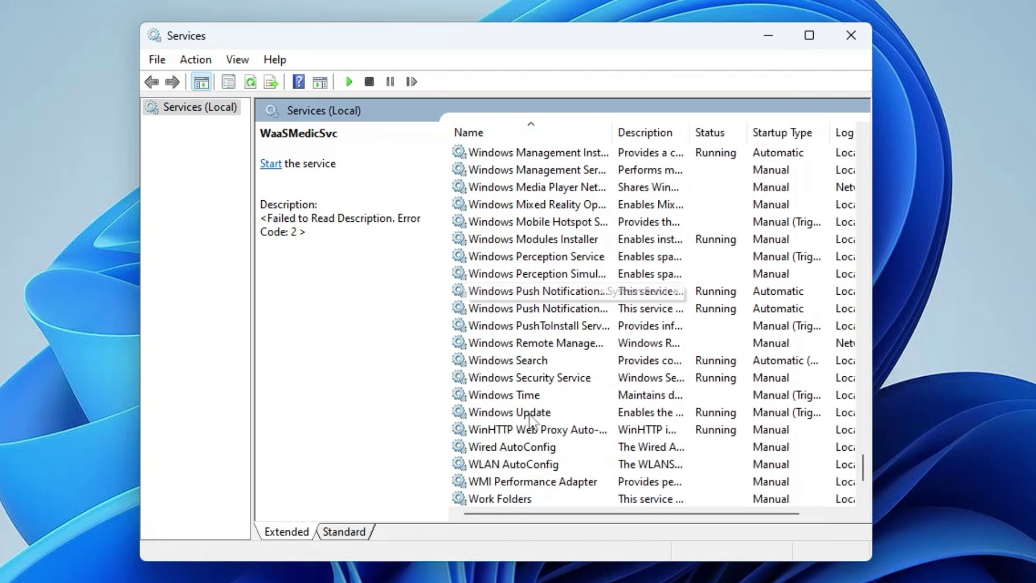
pyautogui.click(524, 413)
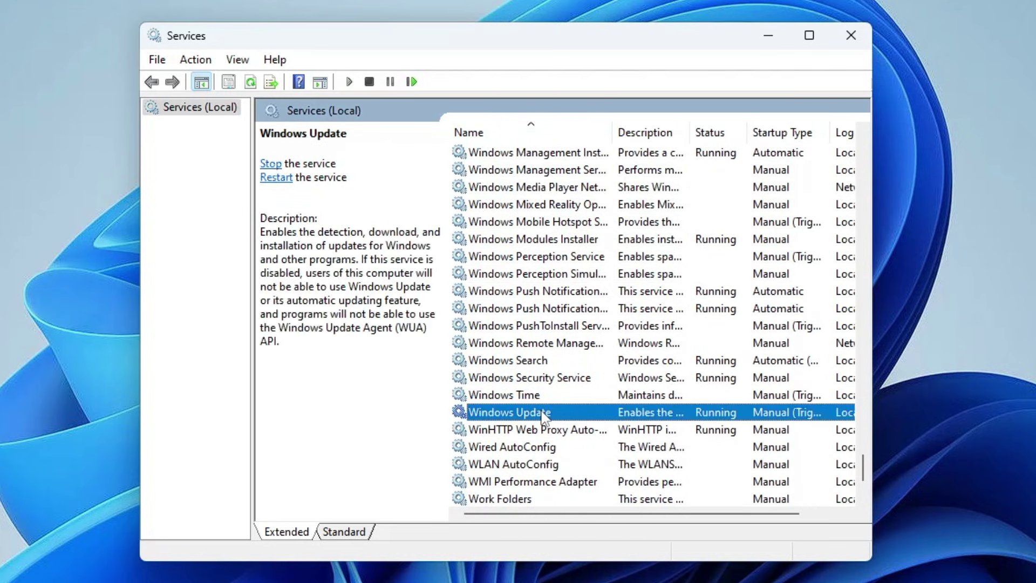
# Set Windows Update to Automatic startup, stop and restart it, and apply the change
pyautogui.doubleClick(543, 413)
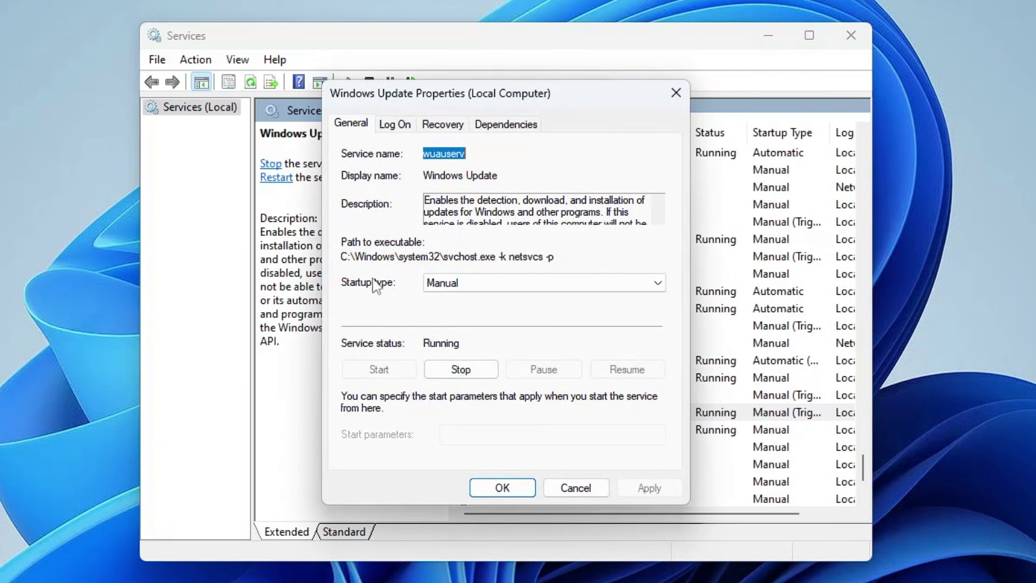
pyautogui.click(475, 288)
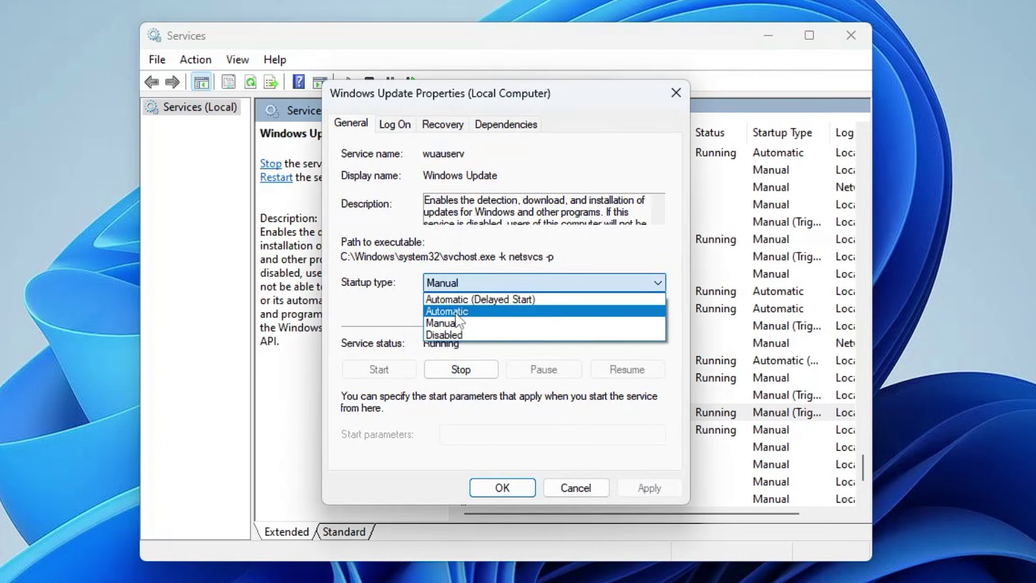
pyautogui.click(458, 306)
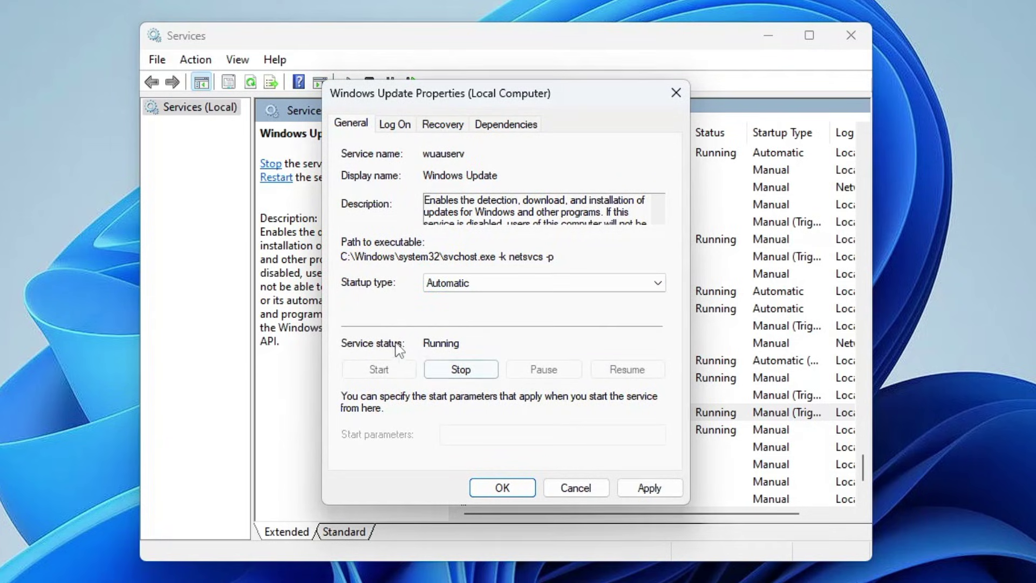
pyautogui.click(462, 372)
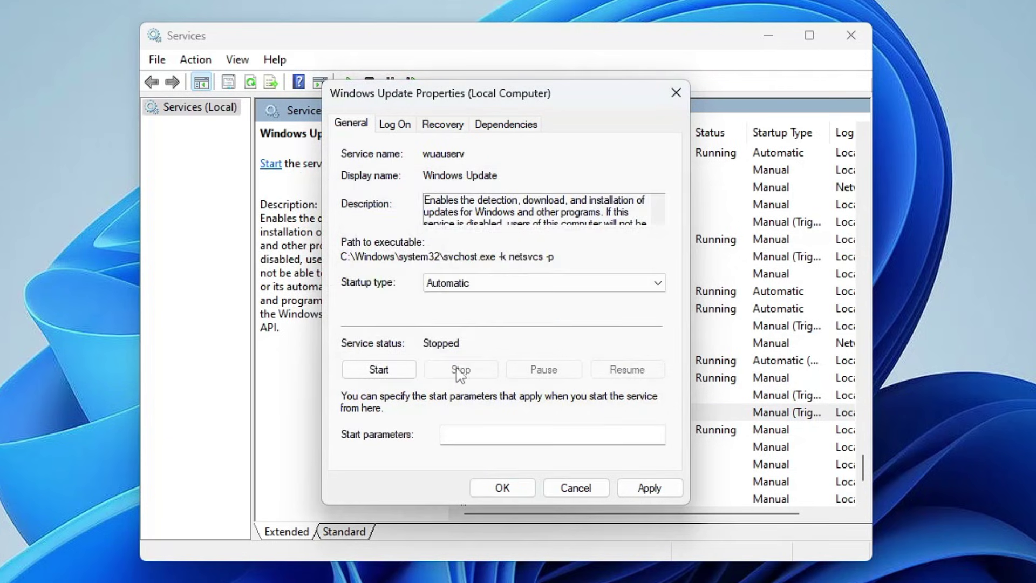
pyautogui.click(379, 370)
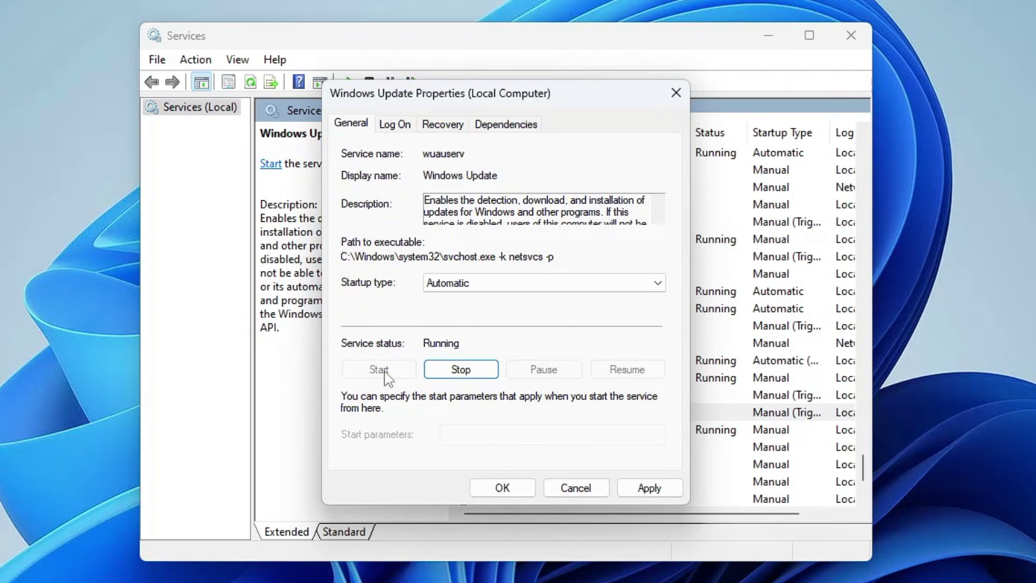
pyautogui.click(650, 488)
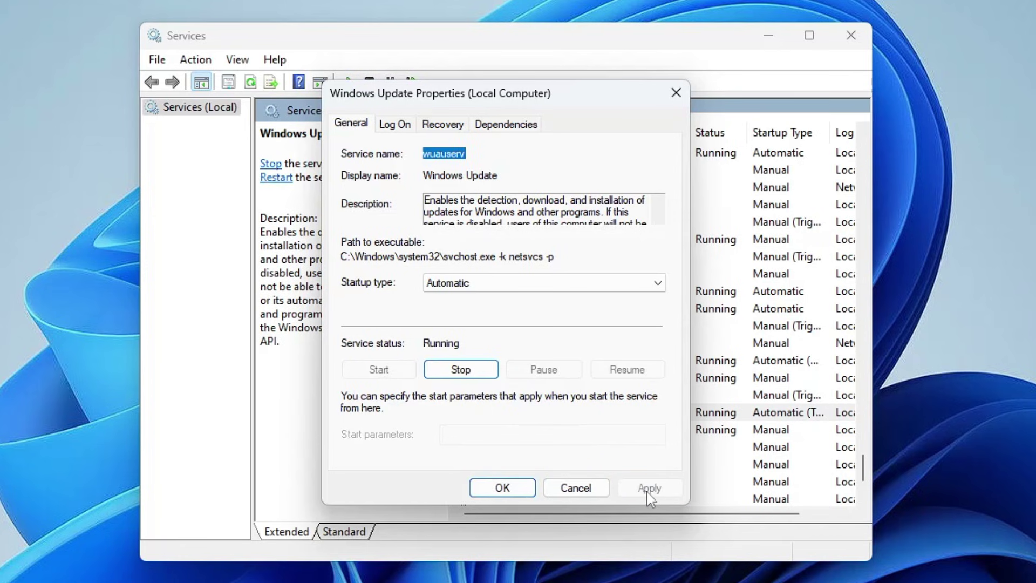
pyautogui.click(501, 488)
pyautogui.click(507, 360)
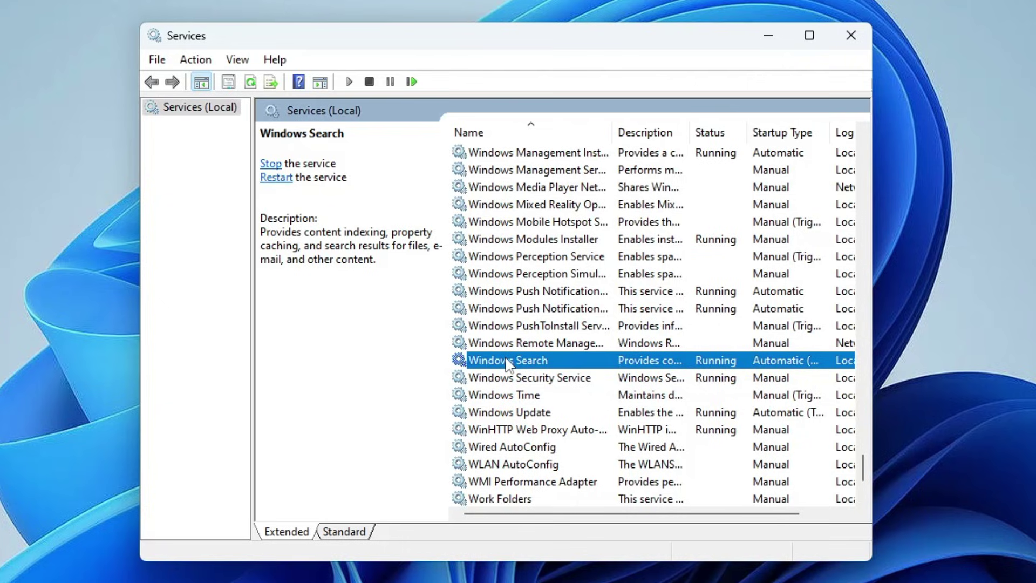
# Set Microsoft Store Install Service to Automatic startup, stop and restart it, then apply
pyautogui.press('m')
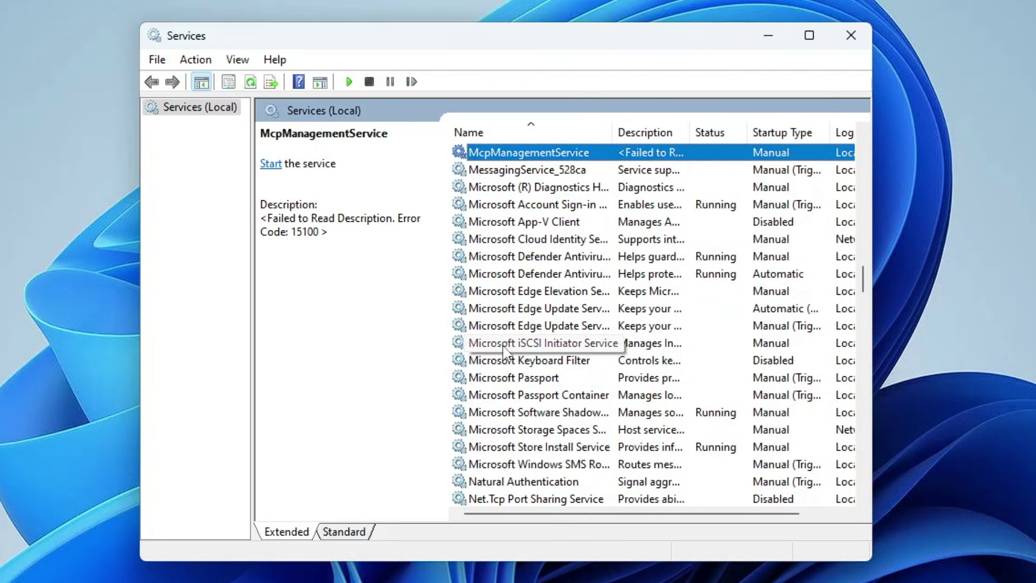
pyautogui.click(517, 448)
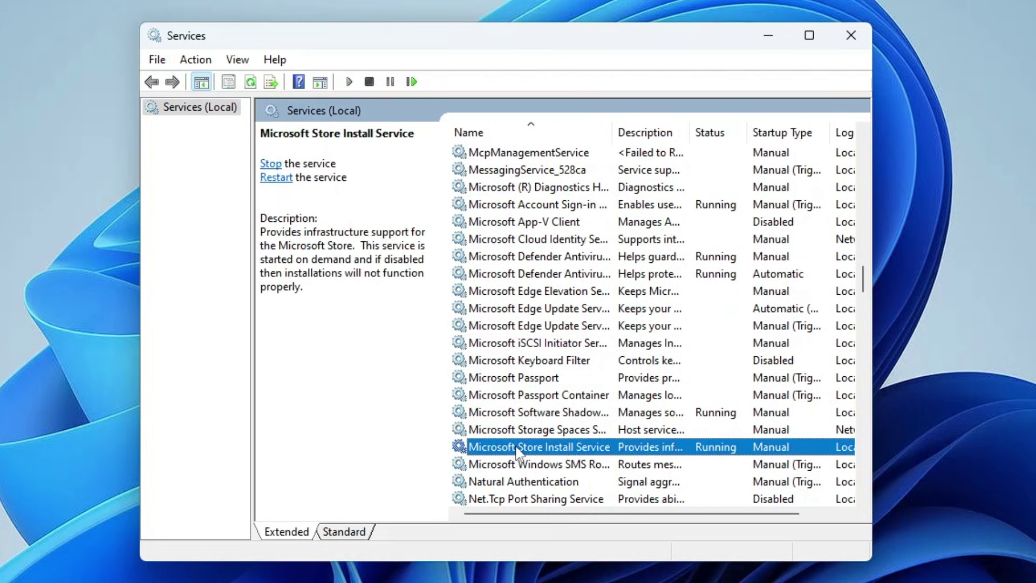
pyautogui.doubleClick(554, 450)
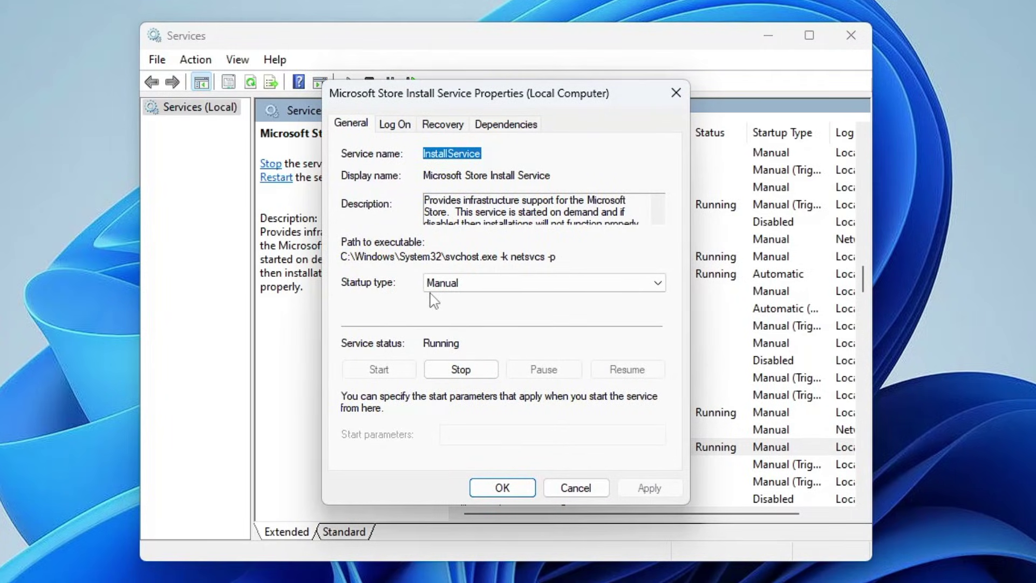
pyautogui.click(453, 286)
pyautogui.click(457, 312)
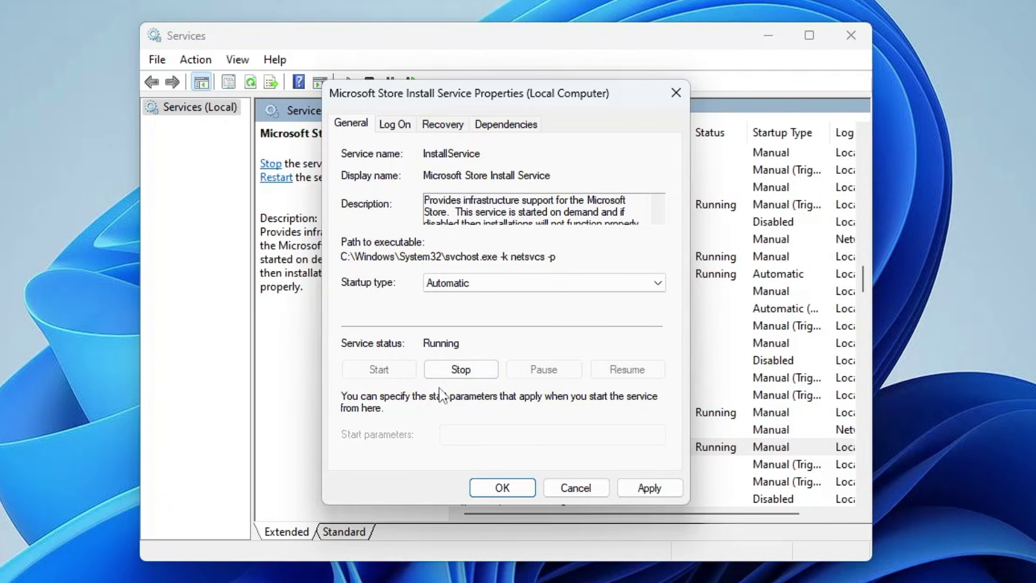
pyautogui.click(453, 372)
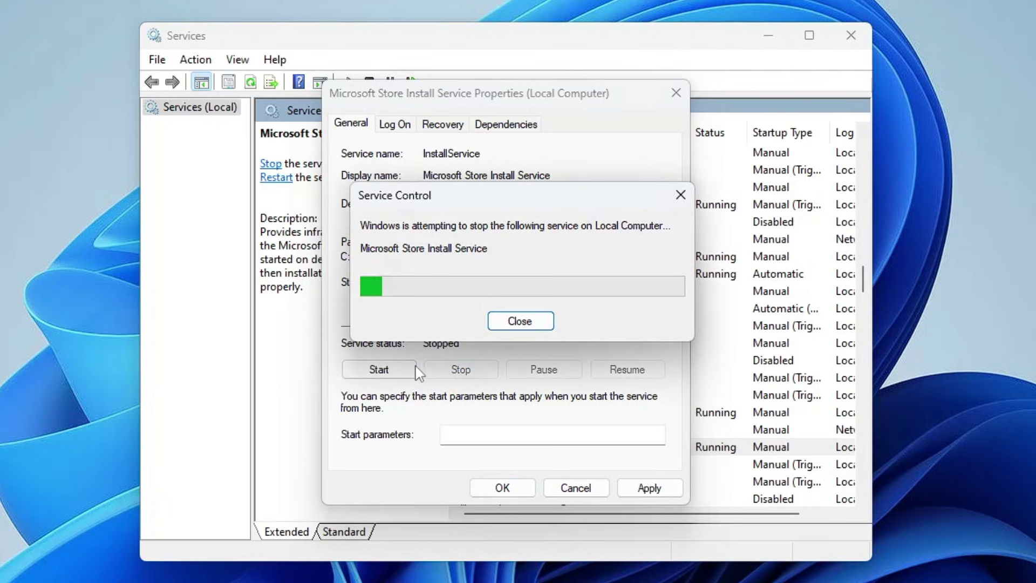
pyautogui.click(383, 370)
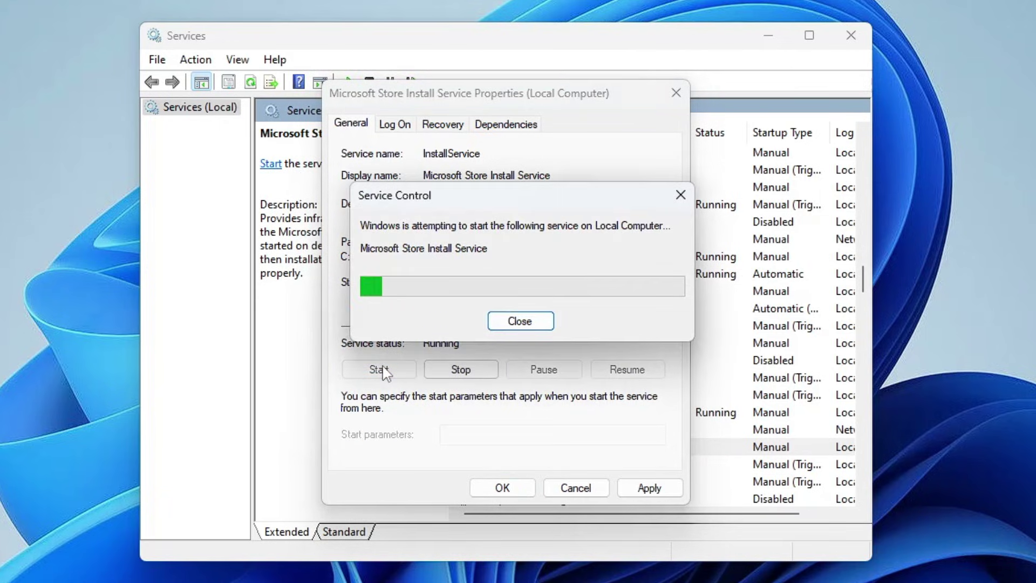
pyautogui.click(650, 488)
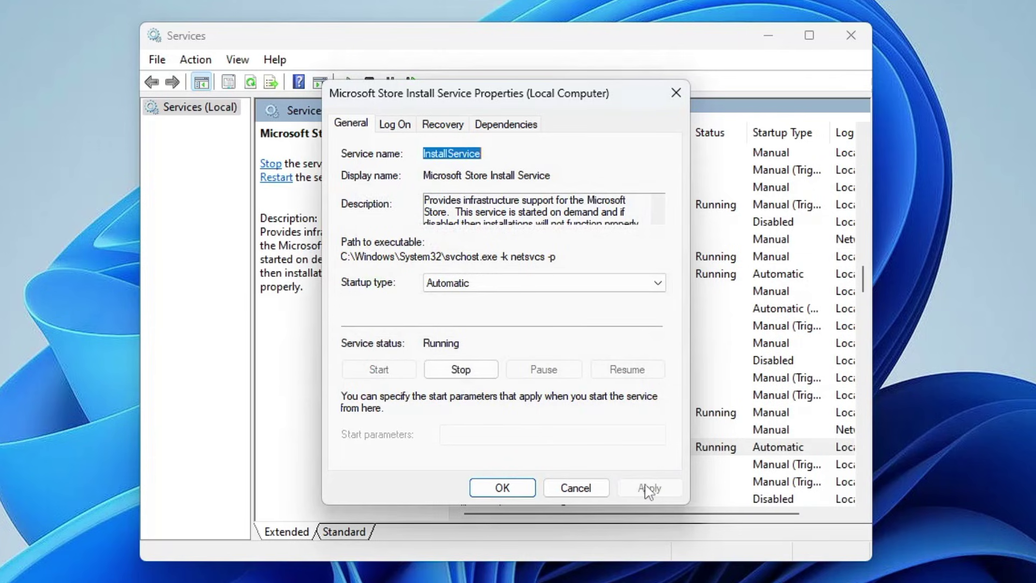
pyautogui.click(500, 489)
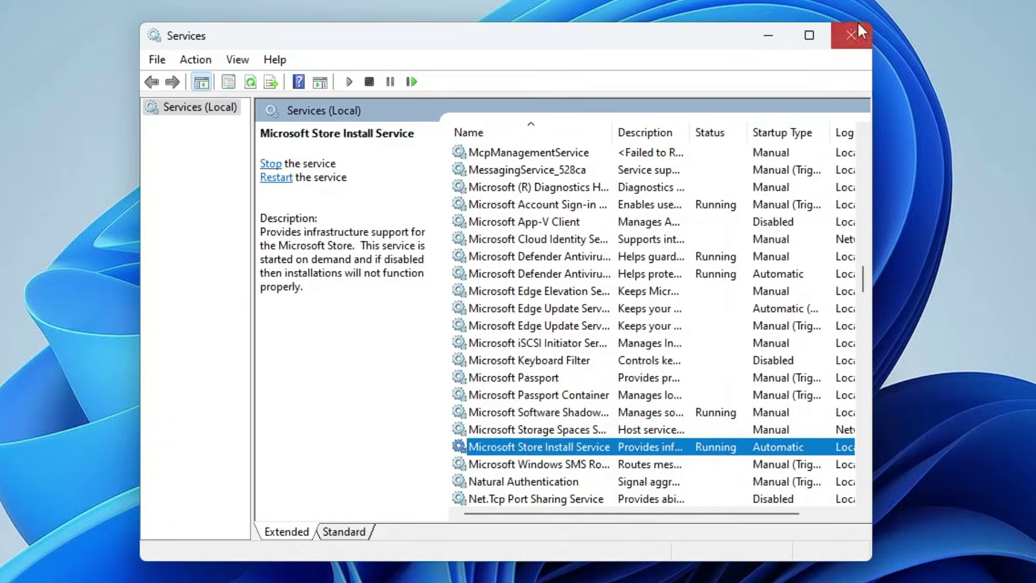
# Close Services and bring up the Microsoft Store app's settings page
pyautogui.click(846, 36)
pyautogui.click(458, 570)
pyautogui.write('store')
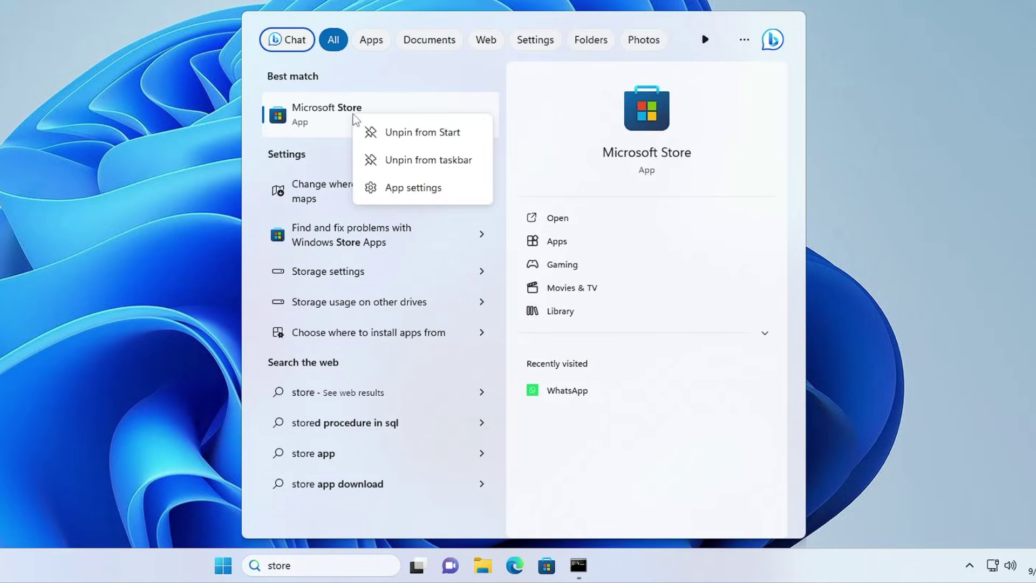
pyautogui.rightClick(356, 120)
pyautogui.click(410, 189)
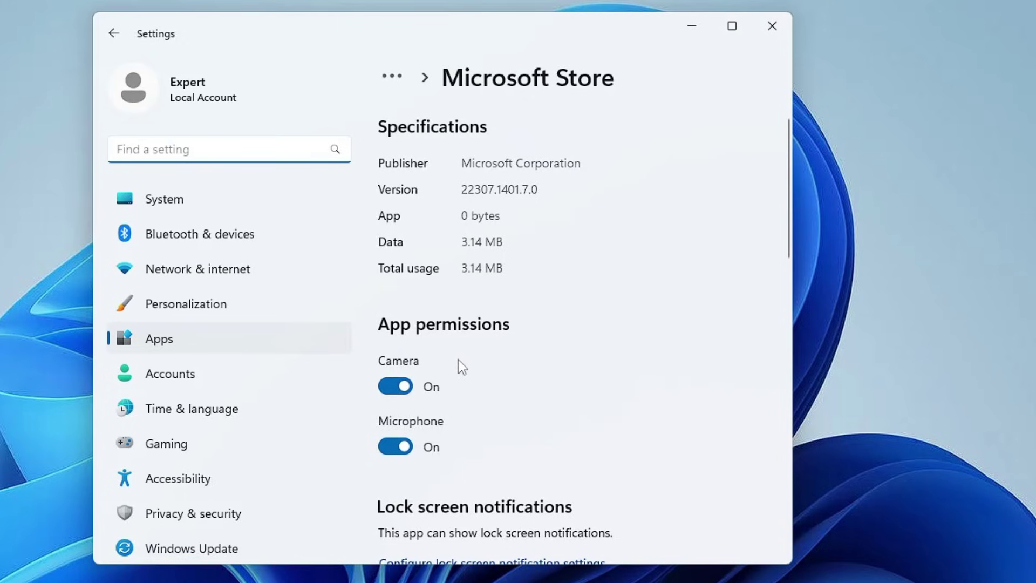
pyautogui.scroll(-2, 459, 361)
pyautogui.scroll(-2, 460, 361)
pyautogui.scroll(-2, 460, 361)
pyautogui.scroll(-3, 459, 361)
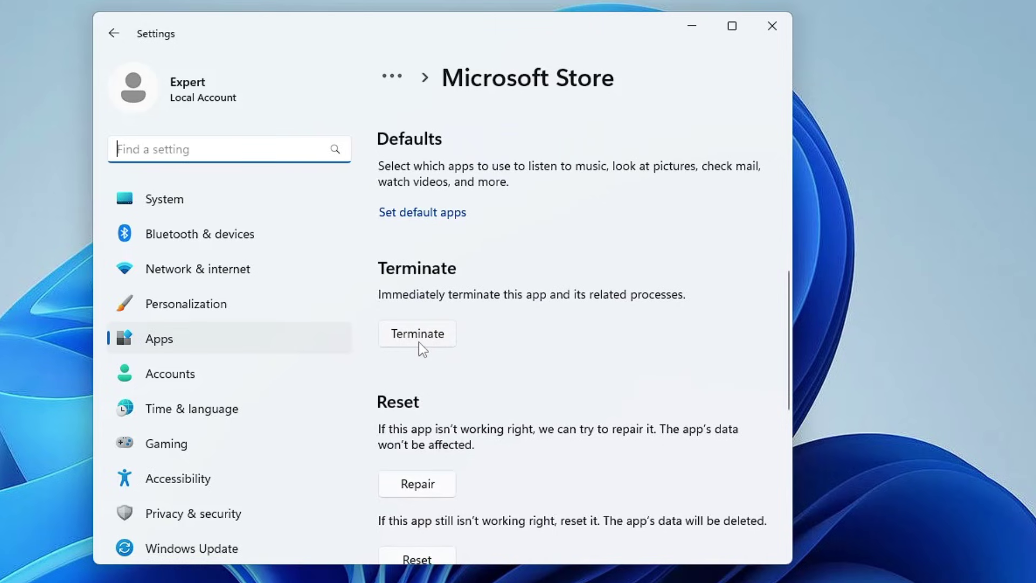
# Terminate, repair, and reset the Microsoft Store app, confirming the reset
pyautogui.click(418, 339)
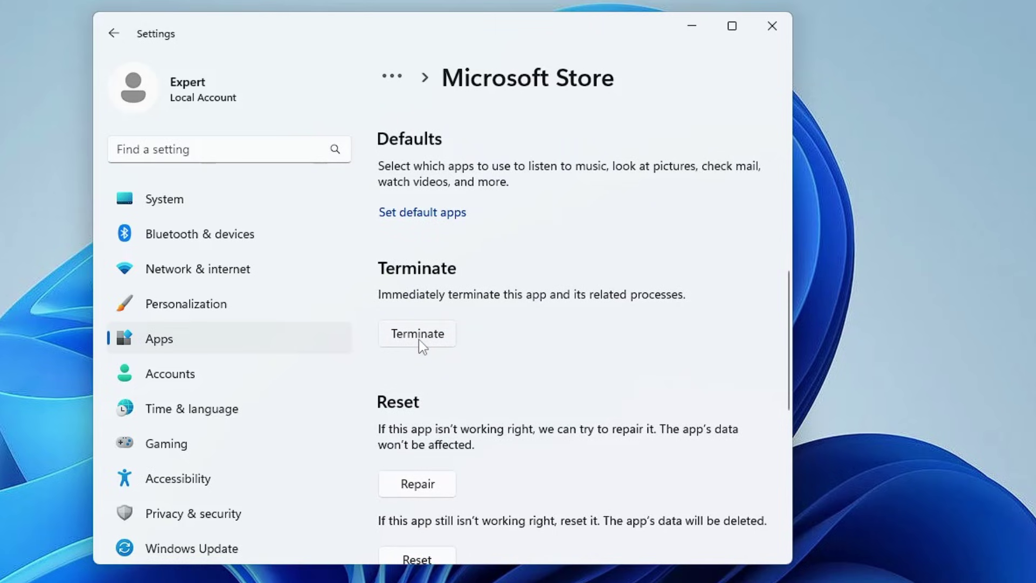
pyautogui.scroll(-3, 419, 339)
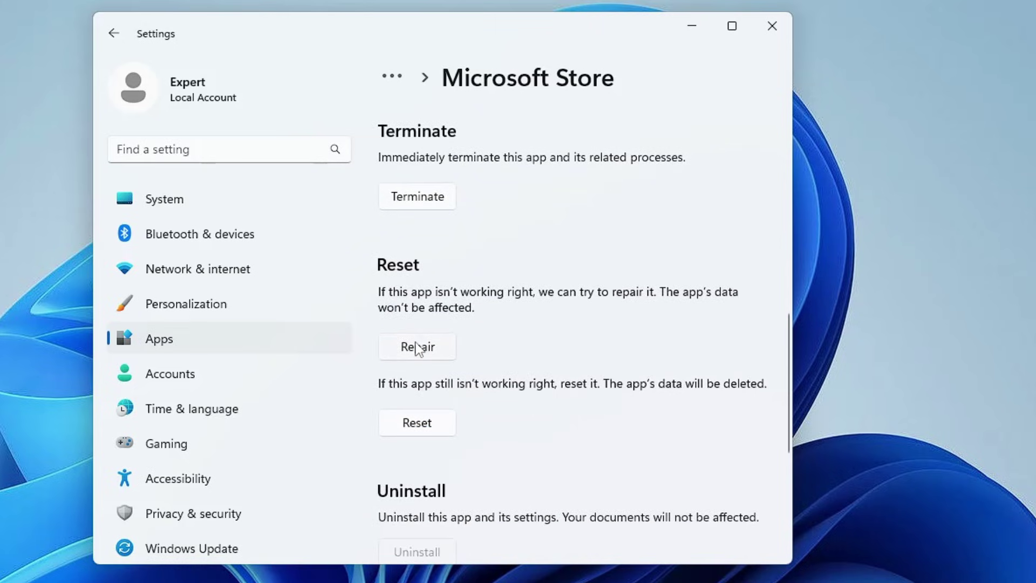
pyautogui.click(426, 355)
pyautogui.click(422, 424)
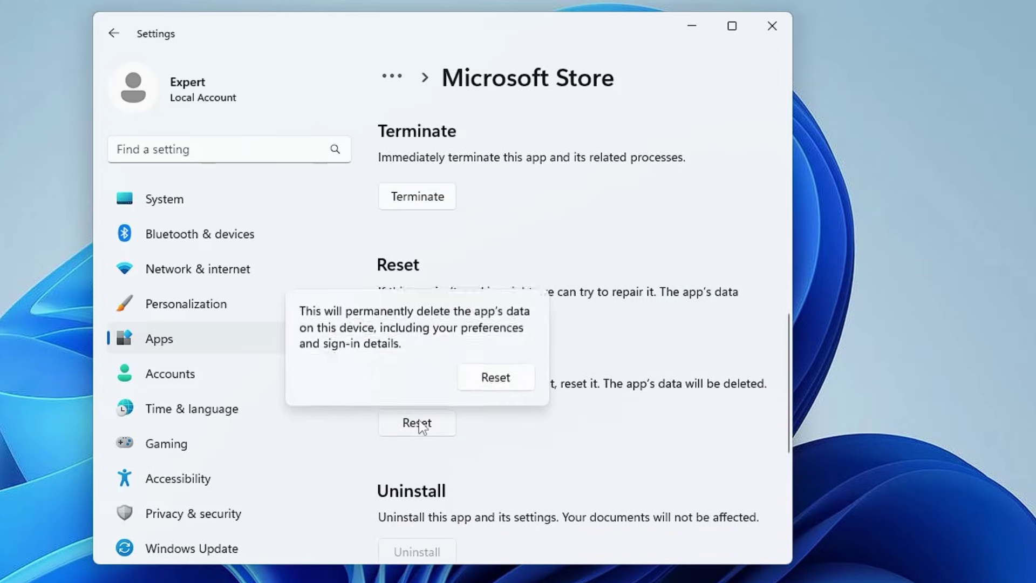
pyautogui.click(482, 383)
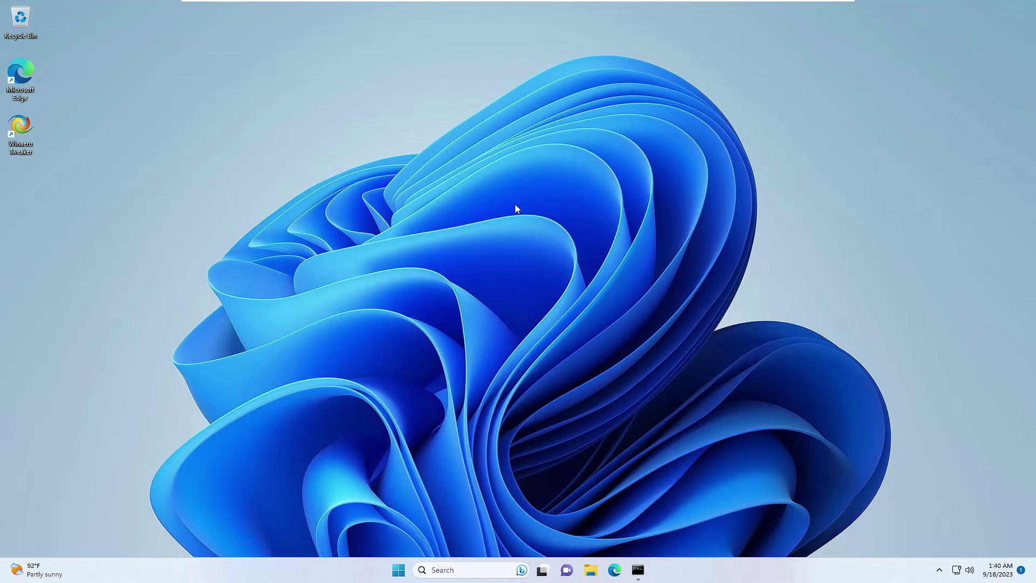
# Launch Windows PowerShell as administrator and drag its window fully on-screen
pyautogui.press('super+s')
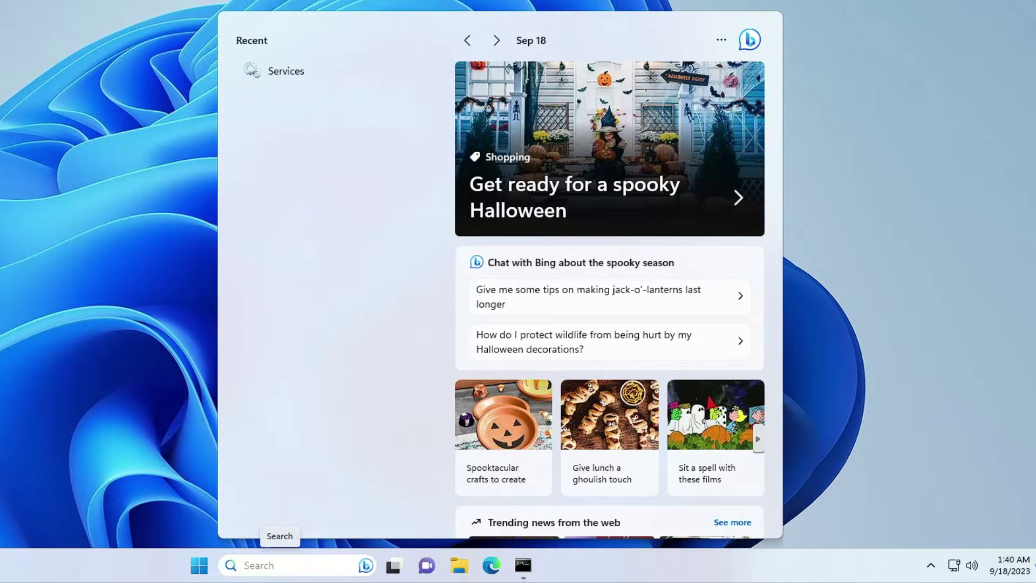
pyautogui.write('powers')
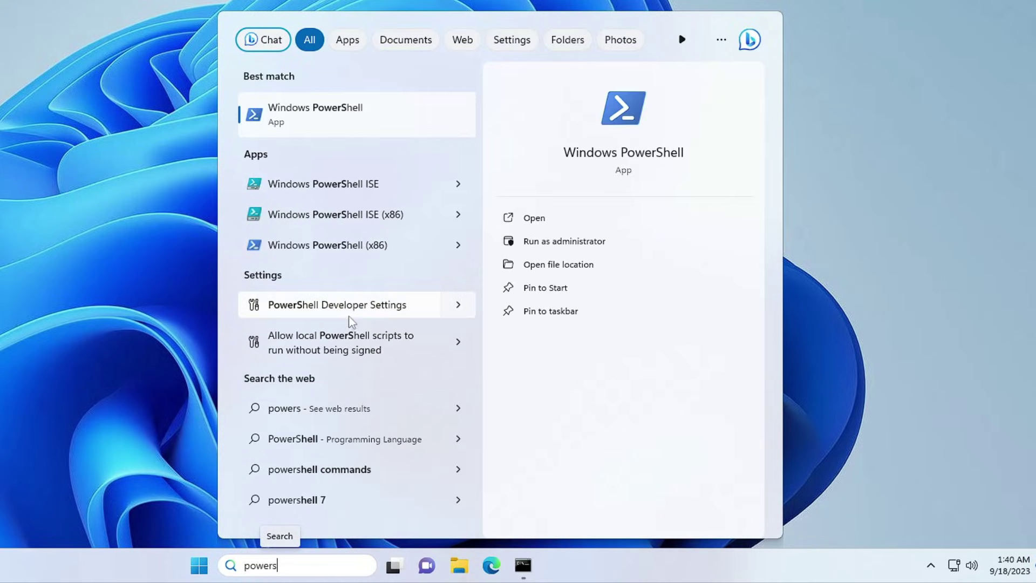
pyautogui.rightClick(307, 117)
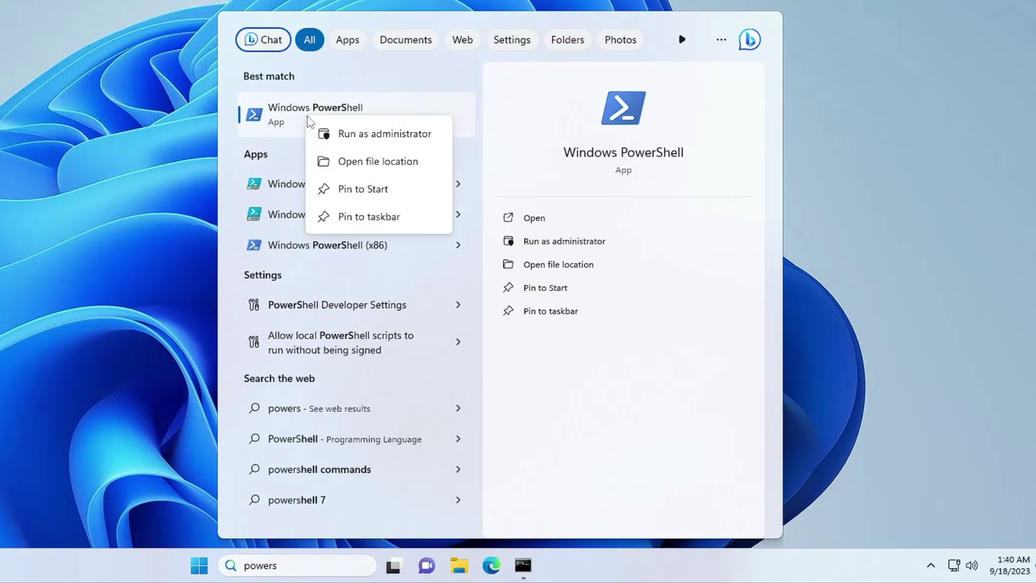
pyautogui.click(361, 135)
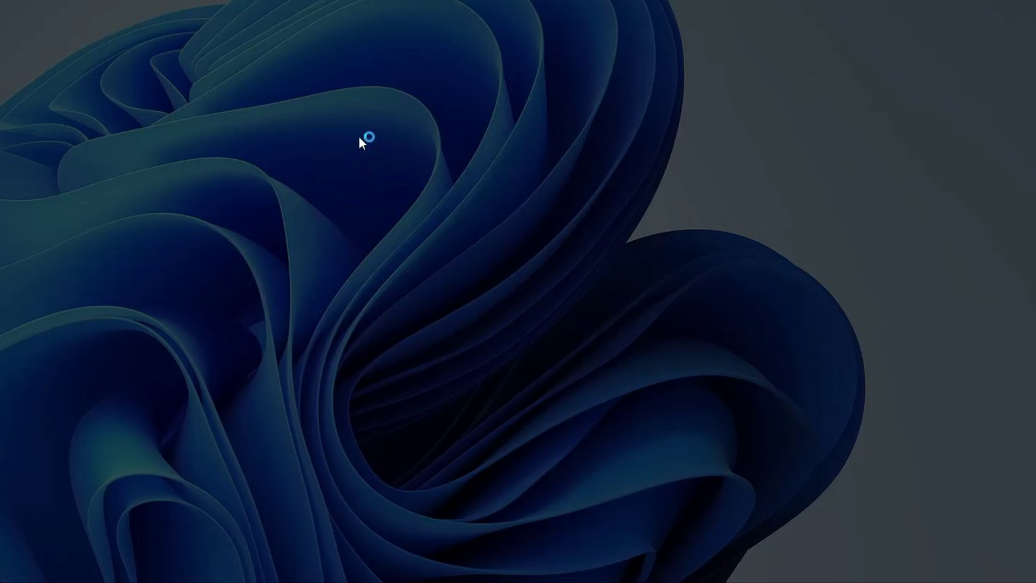
pyautogui.click(308, 298)
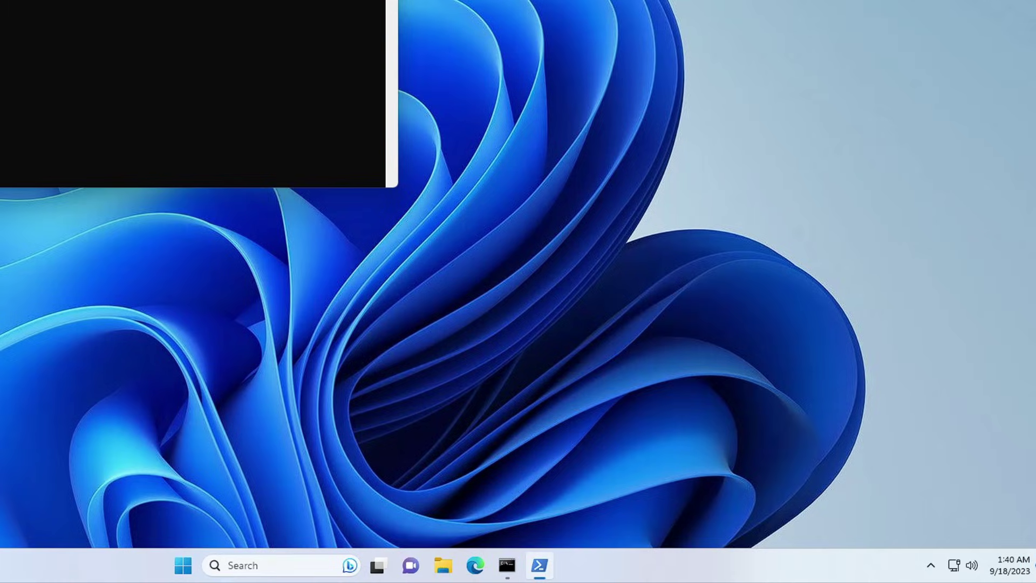
pyautogui.moveTo(162, 3)
pyautogui.mouseDown()
pyautogui.moveTo(361, 5)
pyautogui.moveTo(509, 28)
pyautogui.moveTo(482, 24)
pyautogui.mouseUp()
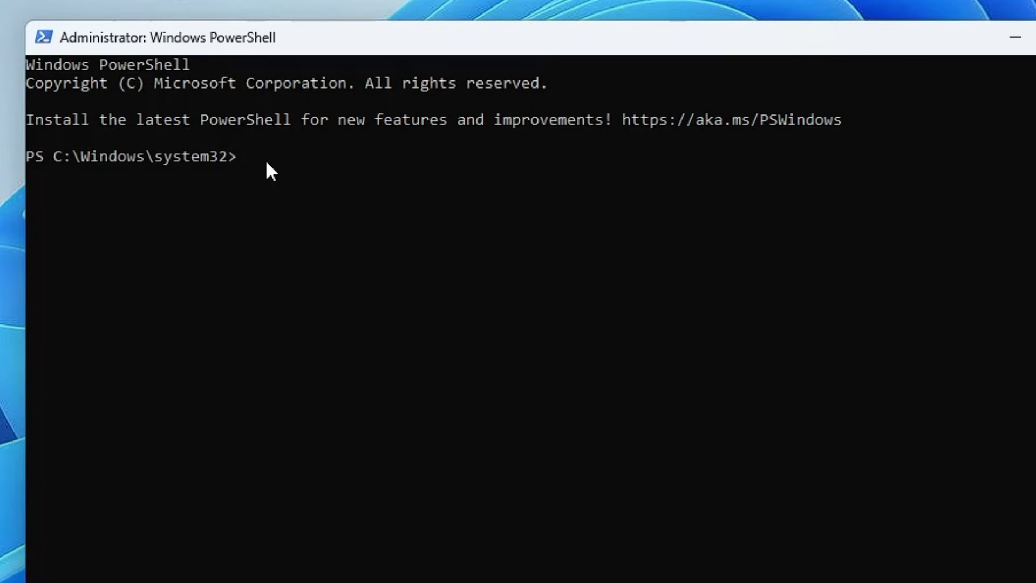
# Run Get-AppxPackage Microsoft.WindowsStore | Remove-AppxPackage, then run the pasted Add-AppxPackage re-register command
pyautogui.write('Get-AppxPackage Microsoft.WindowsStore | Remove-AppxPackage')
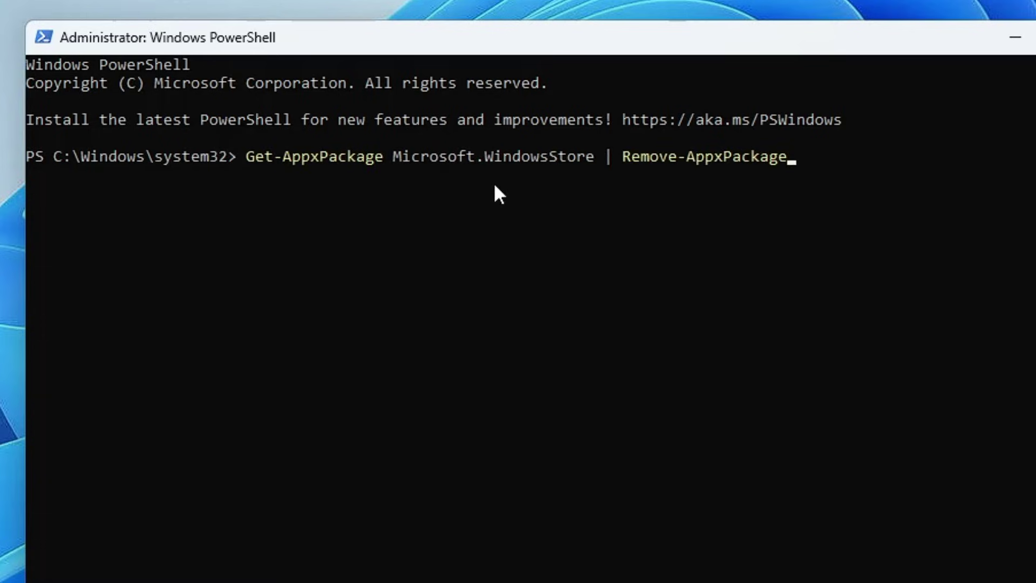
pyautogui.press('Return')
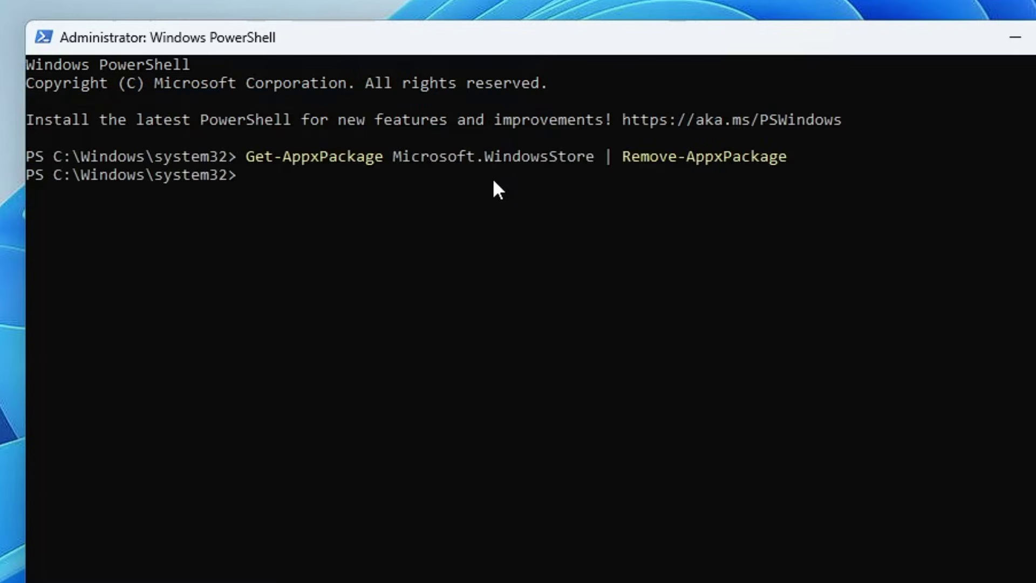
pyautogui.rightClick(271, 184)
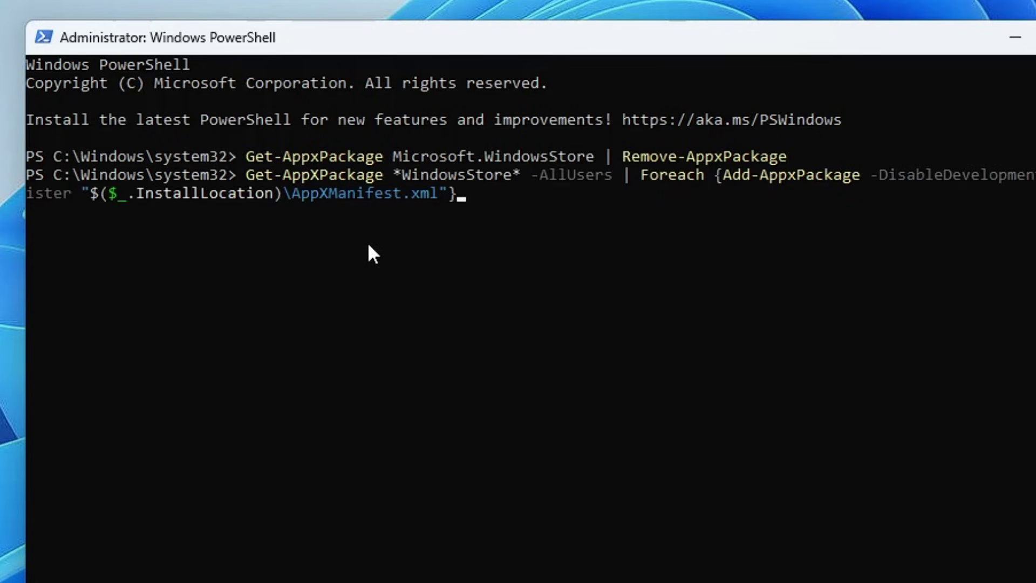
pyautogui.press('Return')
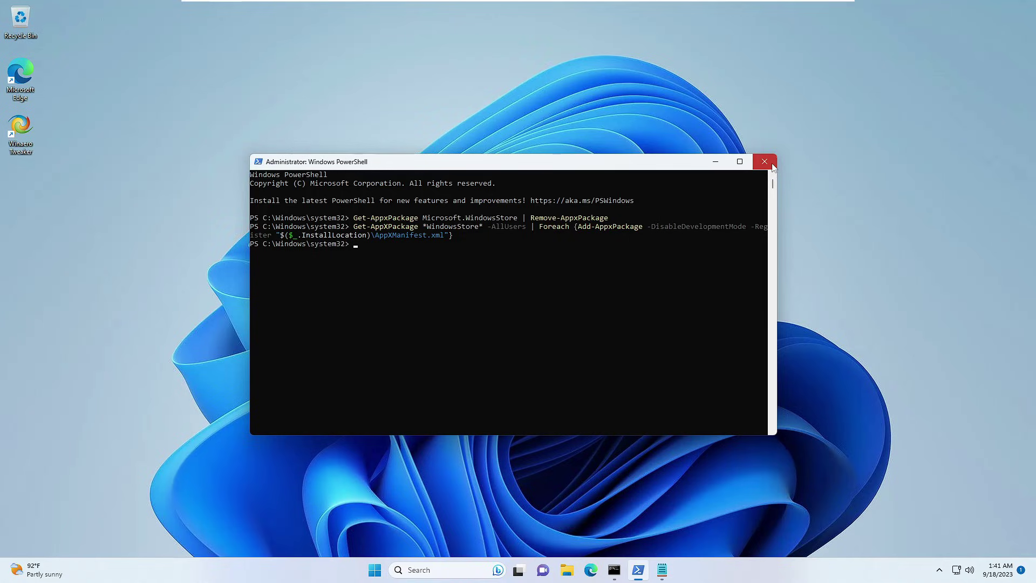
pyautogui.click(770, 164)
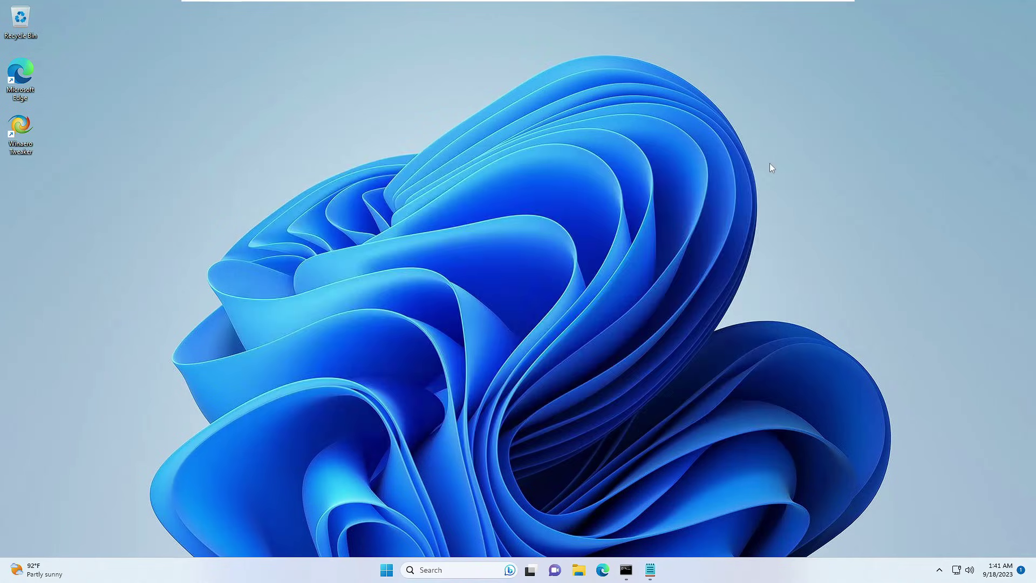